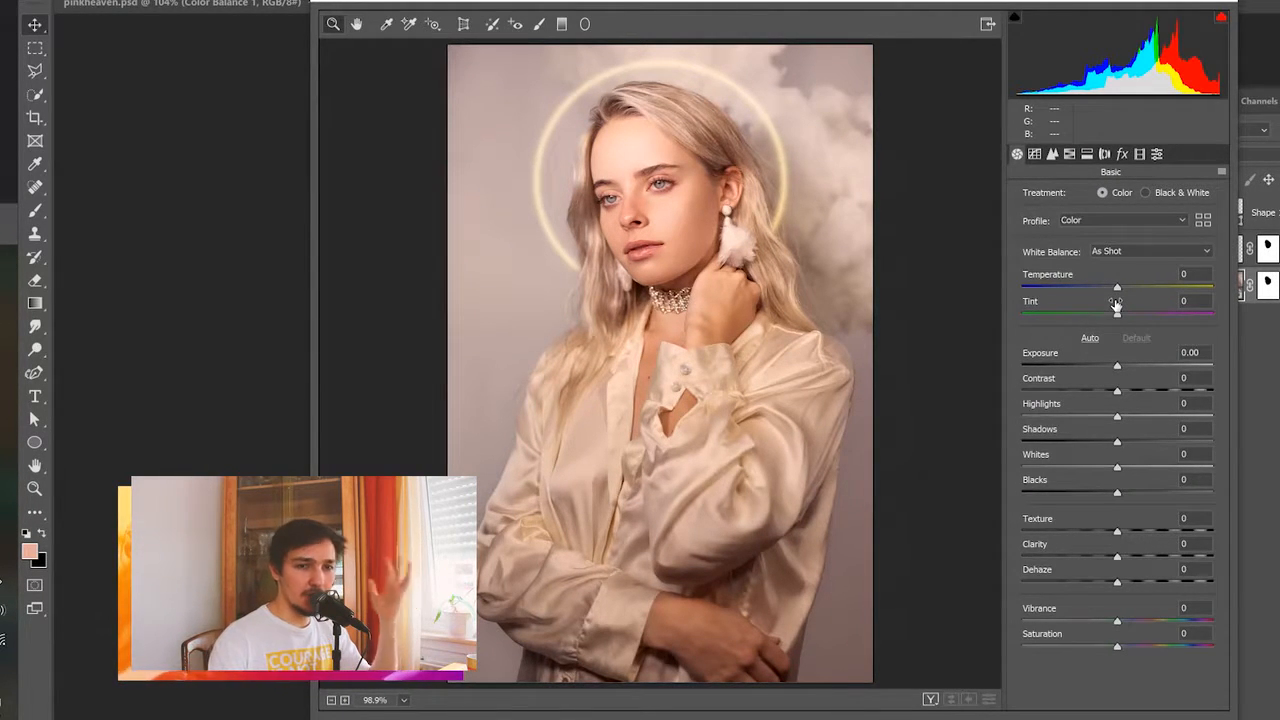
# In Camera Raw's basic adjustments, set Temperature to +17, Tint to +43, Contrast to -51, Highlights to -3 and Vibrance to -1.
pyautogui.moveTo(1118, 289); pyautogui.dragTo(1163, 316)
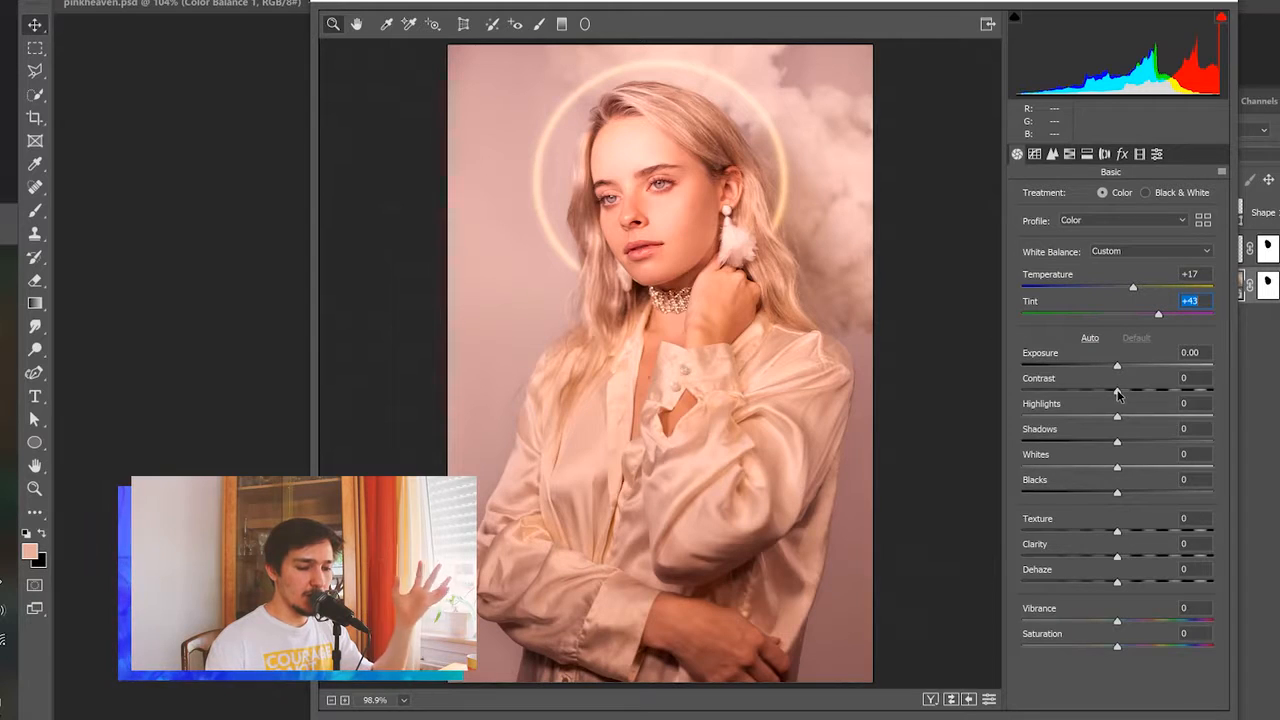
pyautogui.moveTo(1117, 390); pyautogui.dragTo(1068, 395)
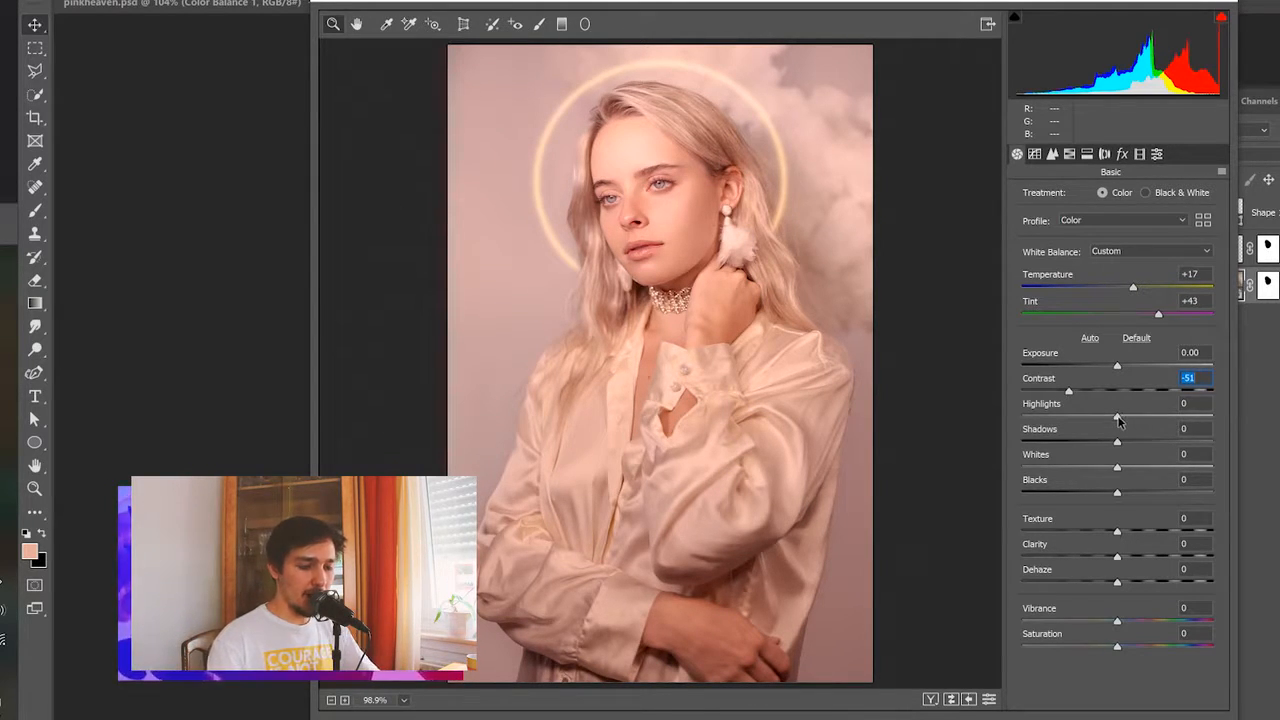
pyautogui.moveTo(1118, 420); pyautogui.dragTo(1133, 450)
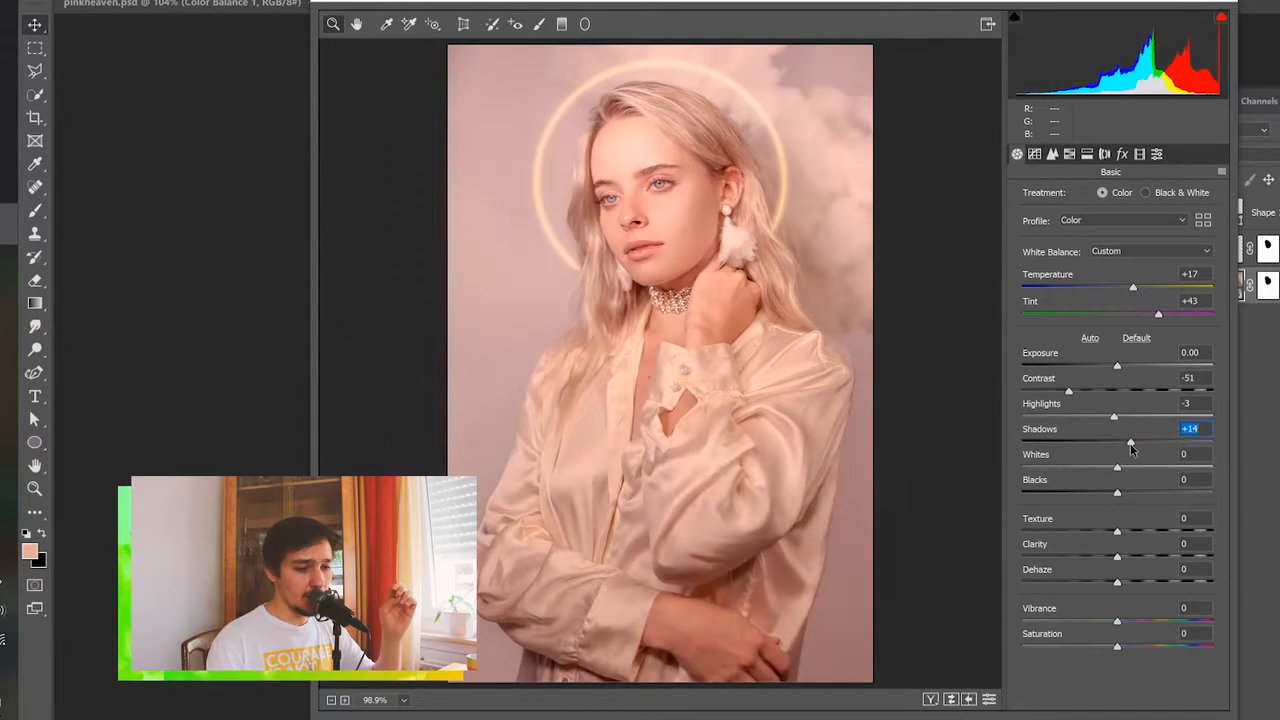
pyautogui.doubleClick(1133, 450)
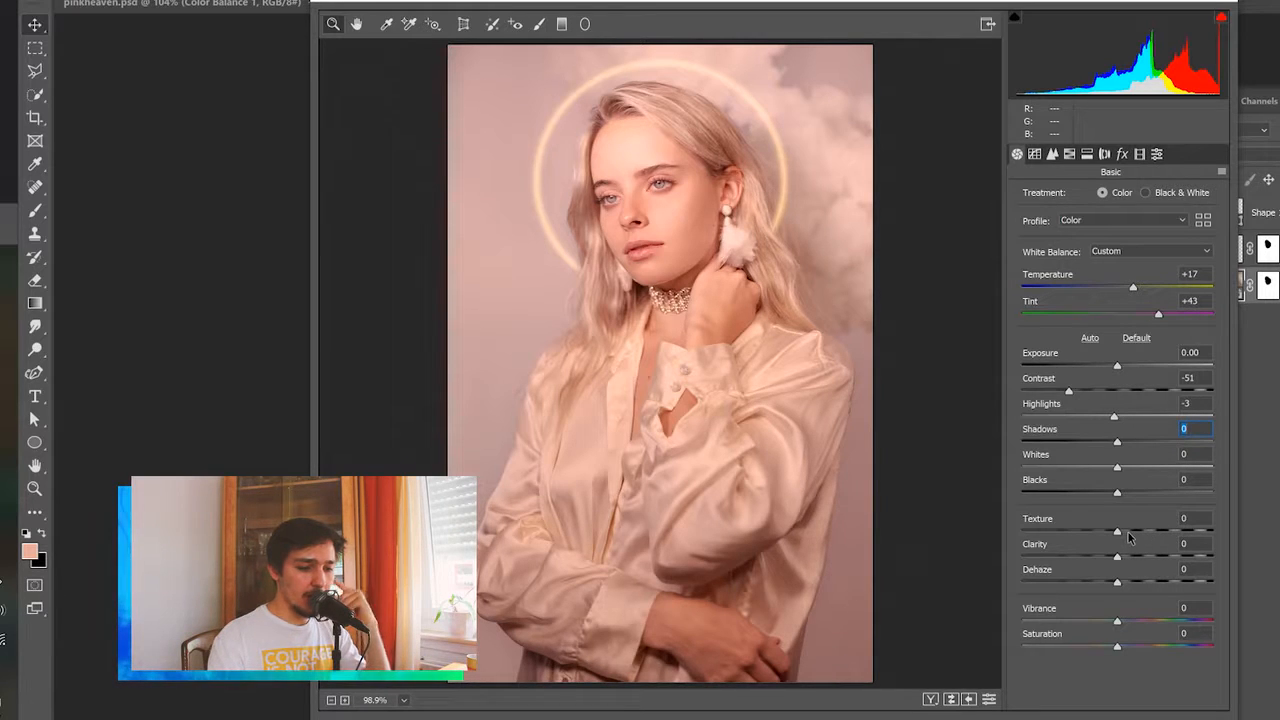
pyautogui.moveTo(1118, 558)
pyautogui.mouseDown()
pyautogui.moveTo(1158, 558)
pyautogui.moveTo(1120, 562)
pyautogui.mouseUp()
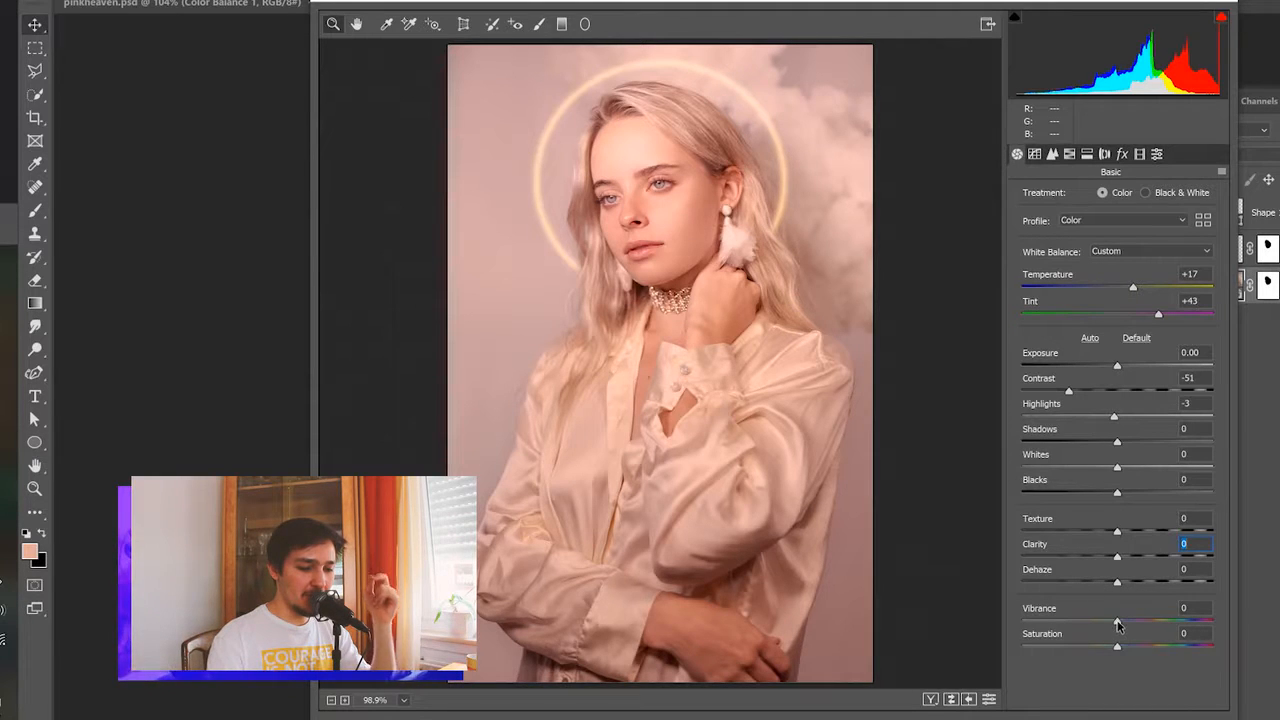
pyautogui.moveTo(1117, 625)
pyautogui.mouseDown()
pyautogui.moveTo(1212, 622)
pyautogui.moveTo(1117, 622)
pyautogui.mouseUp()
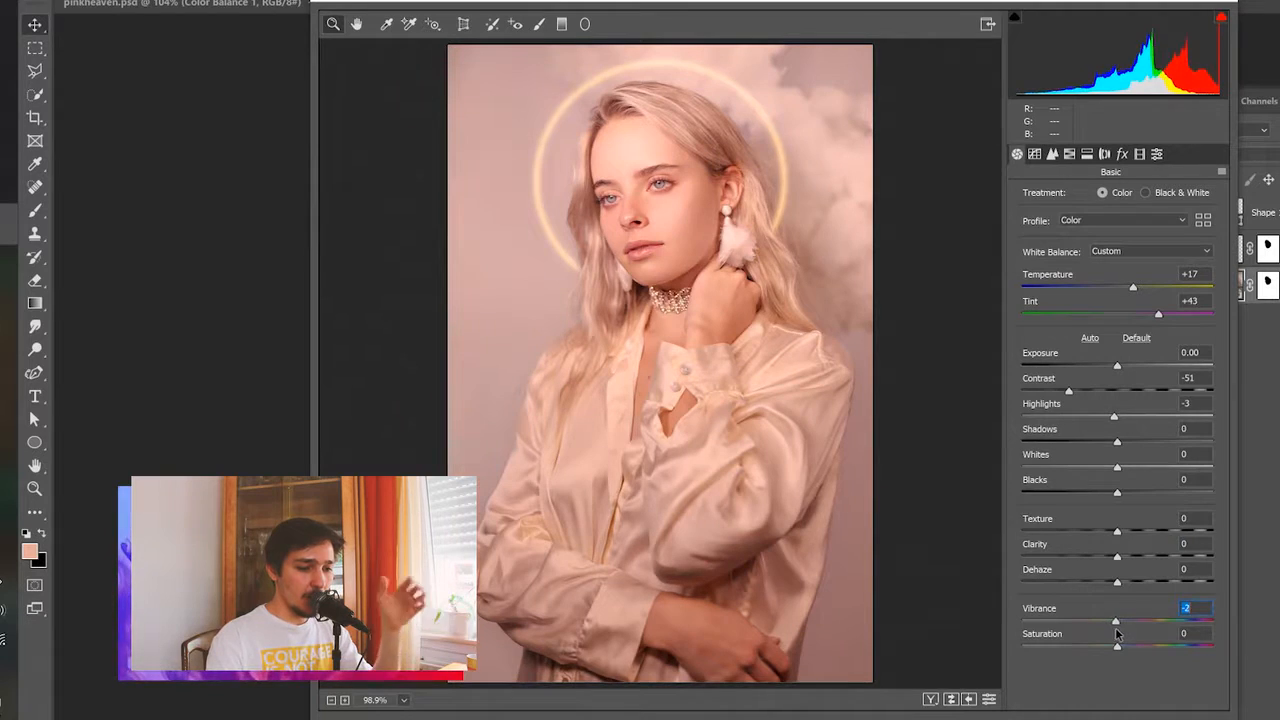
# Shift the HSL hues of the portrait: Reds to -36, Oranges to -1, Yellows to +3 and Greens to +5.
pyautogui.click(1070, 155)
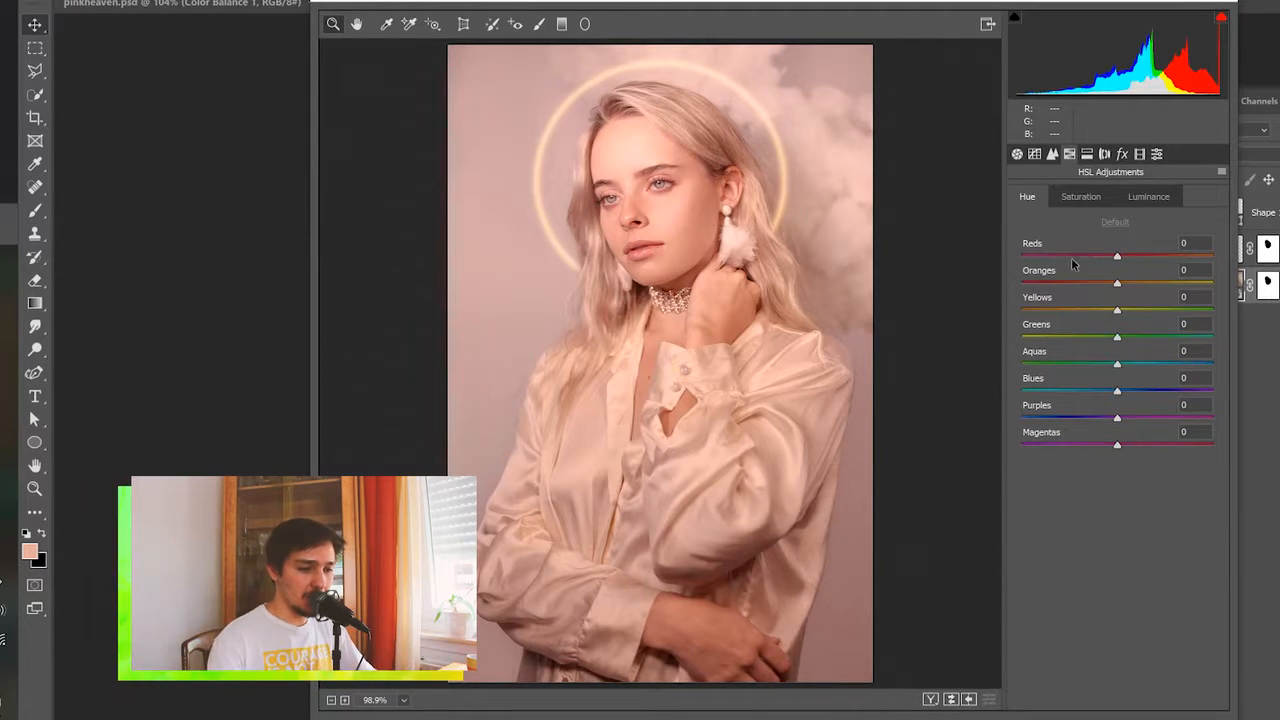
pyautogui.moveTo(1119, 261); pyautogui.dragTo(981, 265)
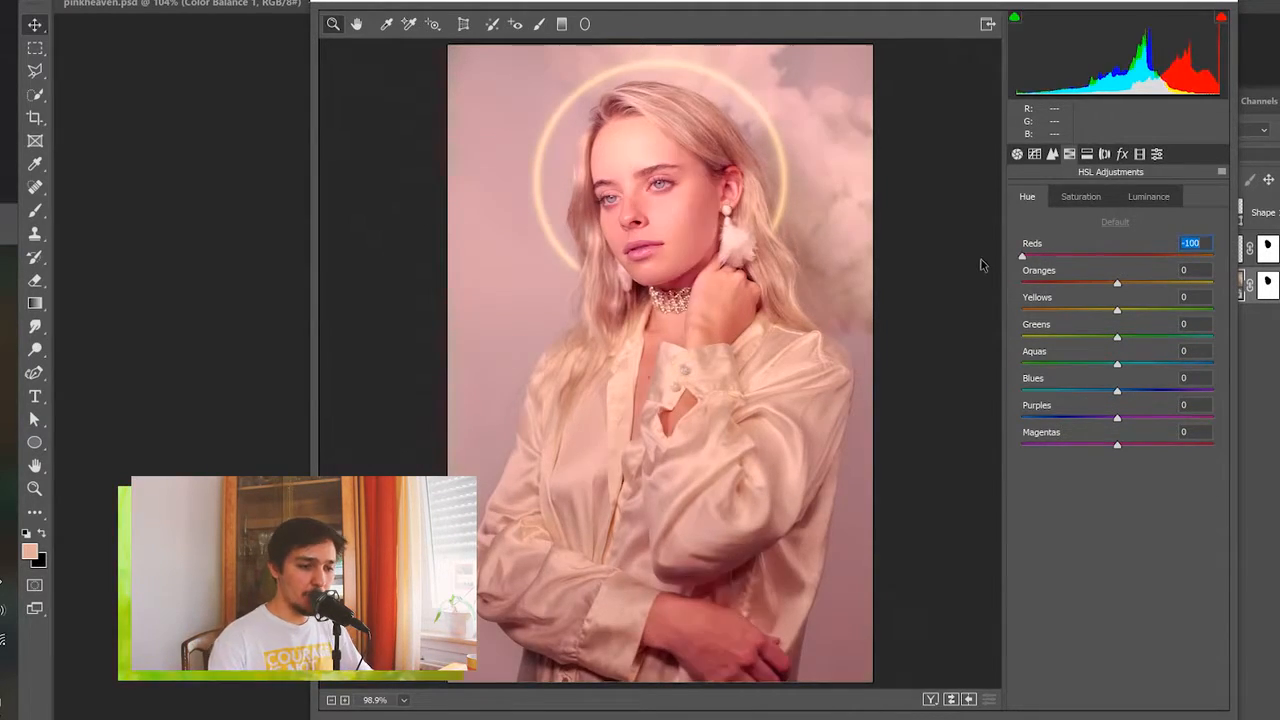
pyautogui.press('p')
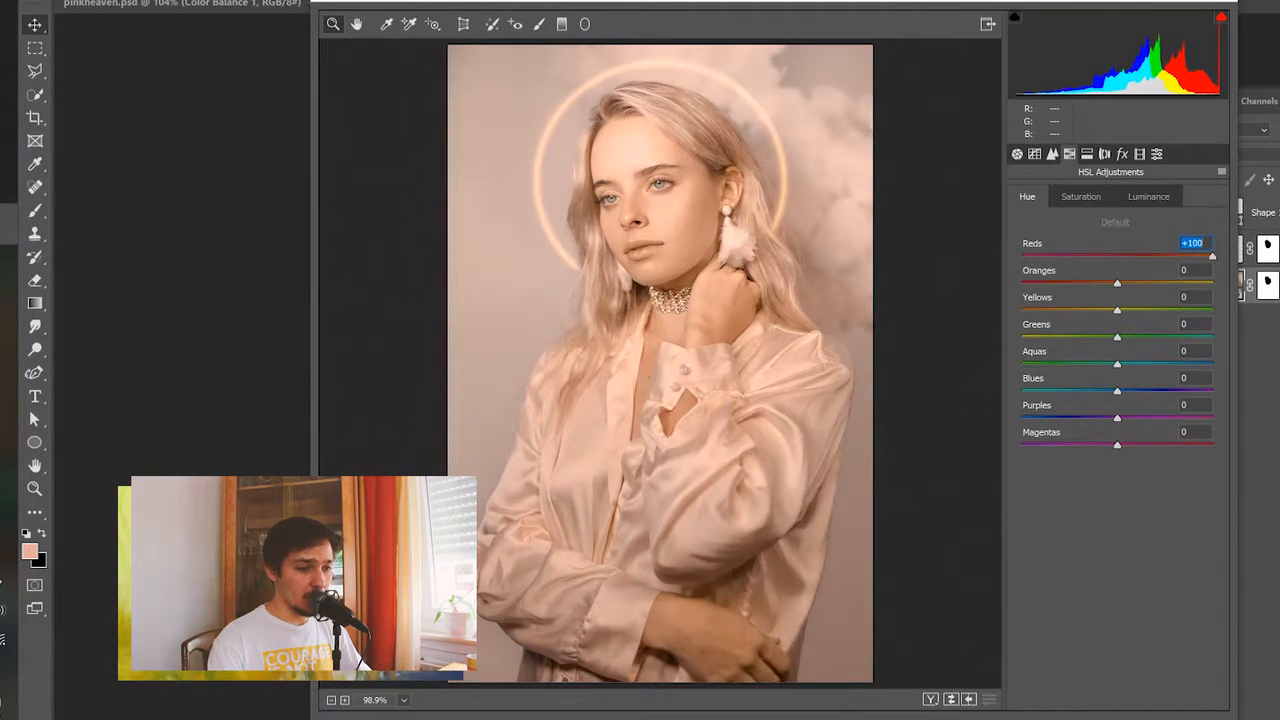
pyautogui.press('p')
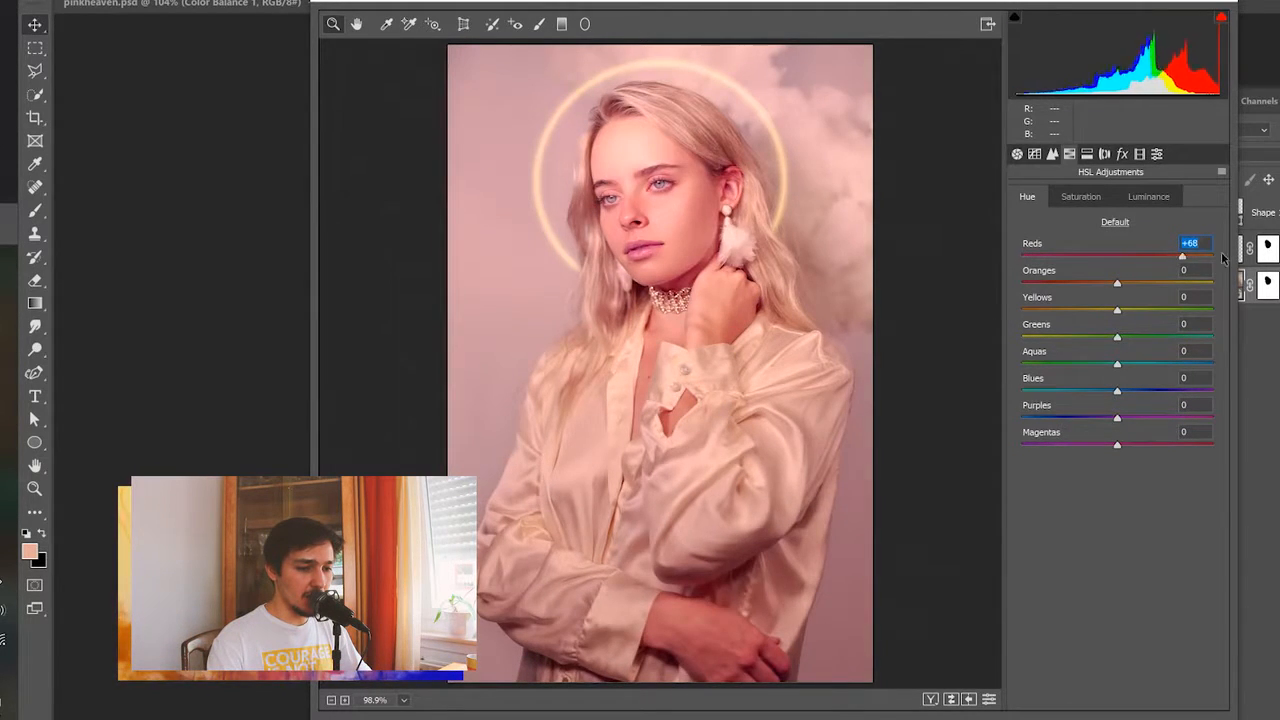
pyautogui.click(1110, 259)
pyautogui.moveTo(1112, 266); pyautogui.dragTo(1119, 332)
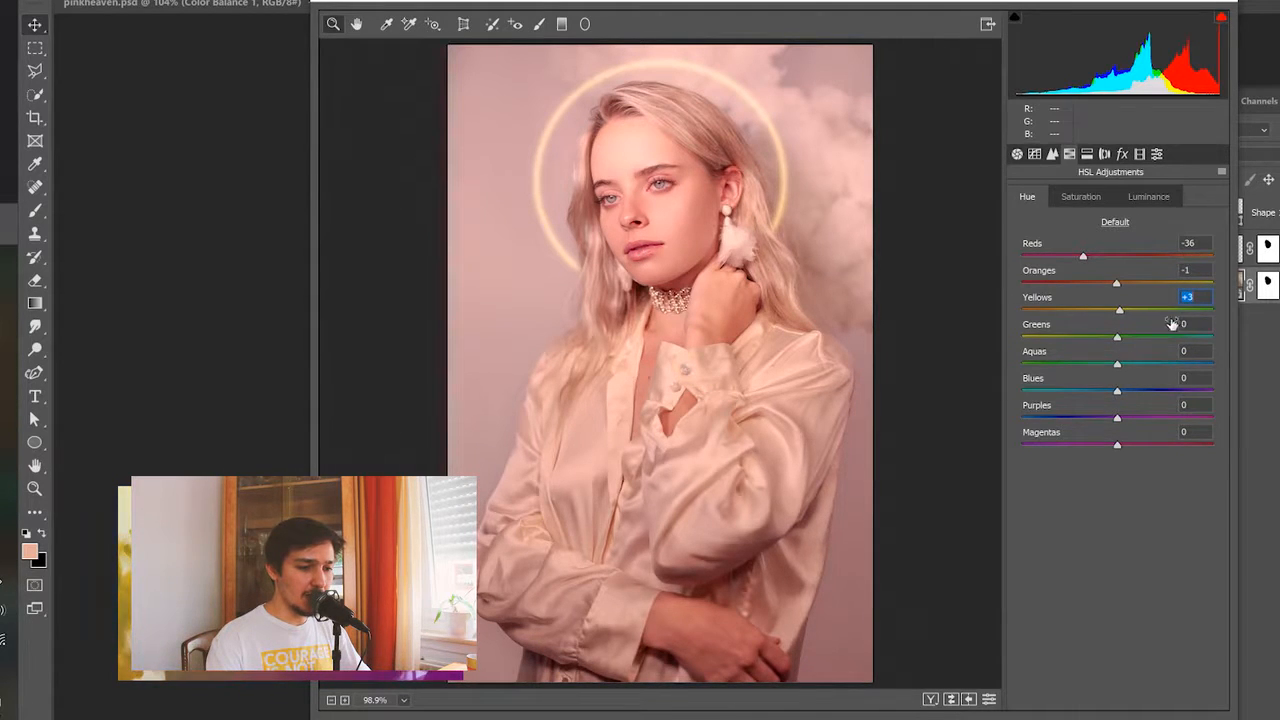
pyautogui.moveTo(1119, 342); pyautogui.dragTo(1122, 340)
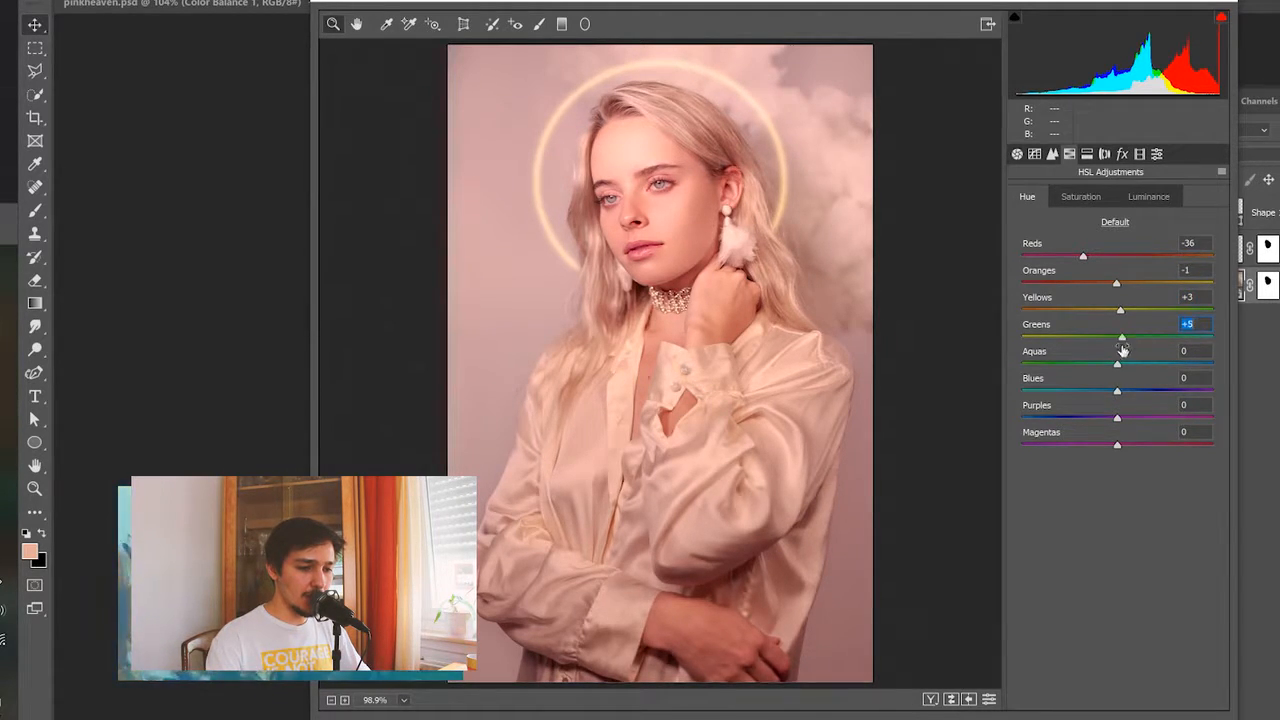
pyautogui.moveTo(1116, 390); pyautogui.dragTo(1117, 447)
pyautogui.click(1017, 156)
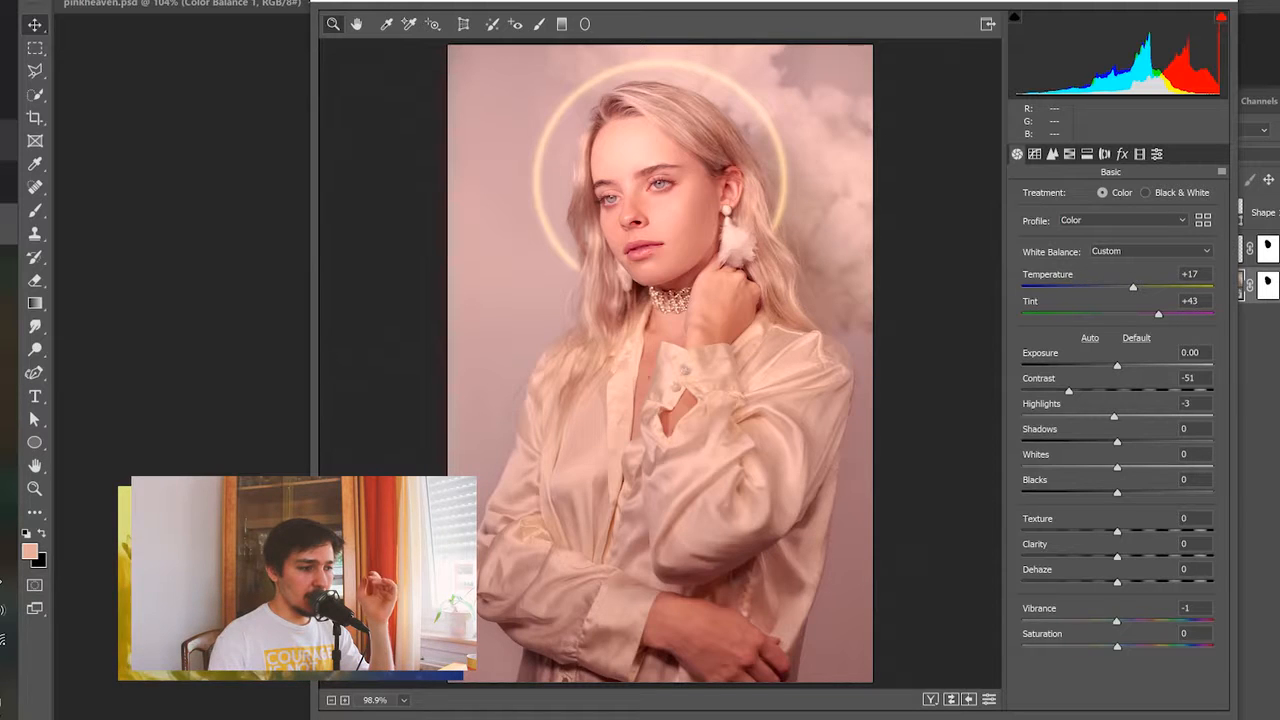
# Switch to File Explorer and open the Pink Heaven folder under Videos, courses, skillshare to locate colors.xmp.
pyautogui.click(6, 139)
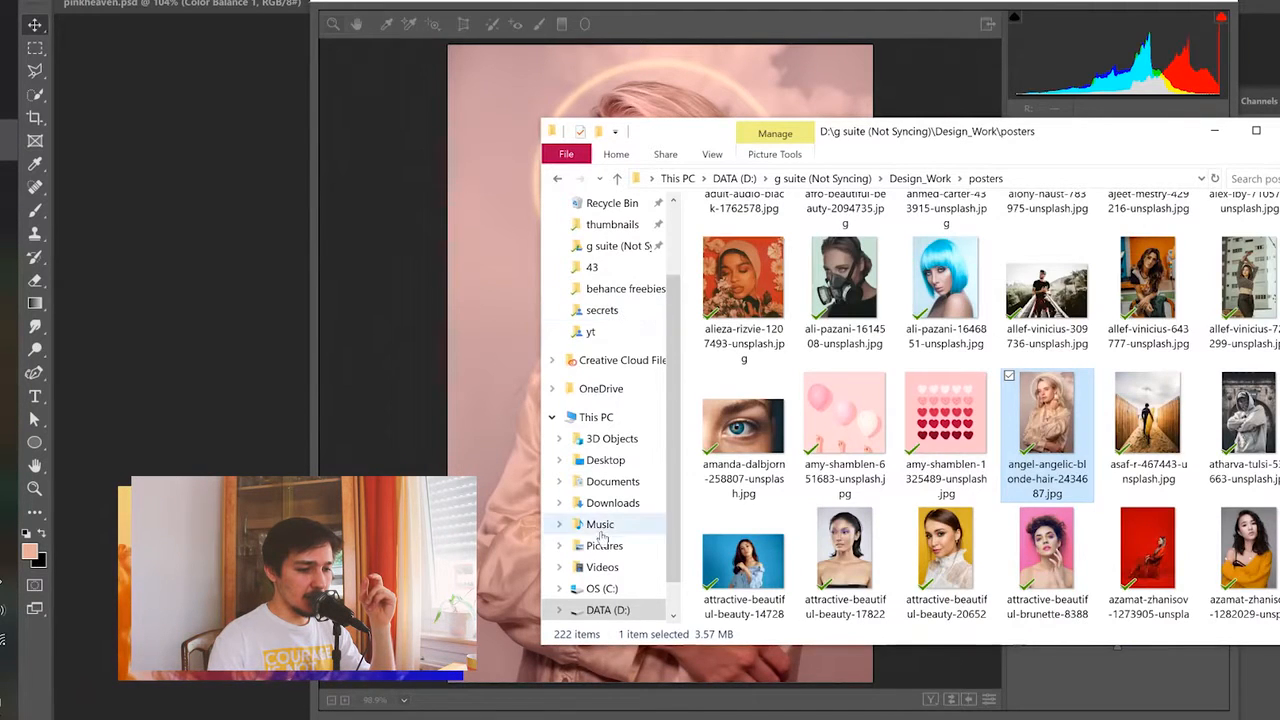
pyautogui.click(602, 567)
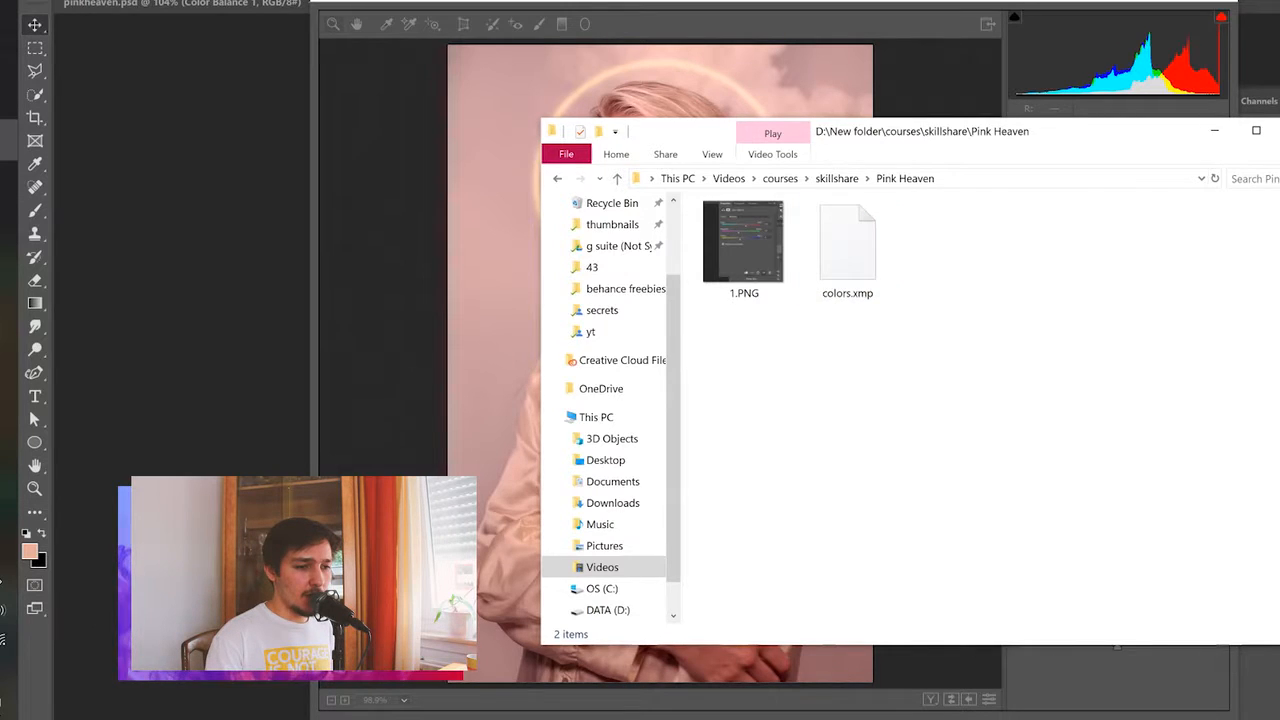
pyautogui.click(1279, 131)
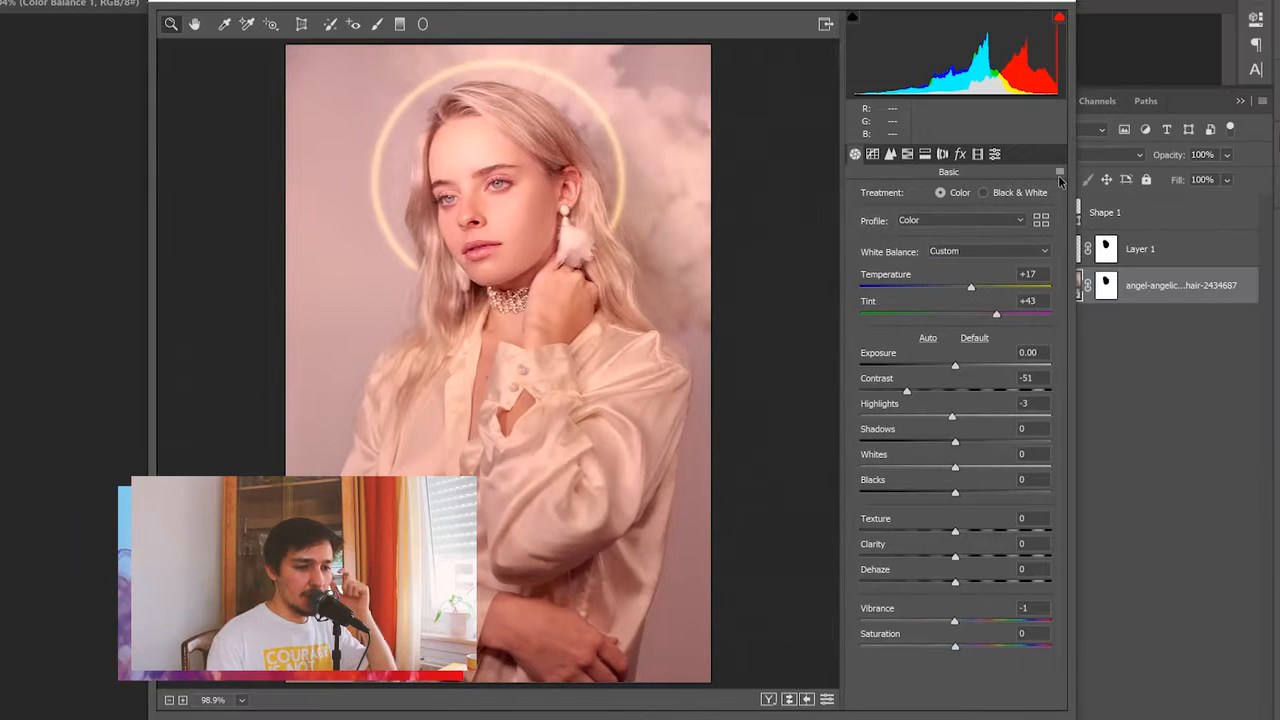
# Load the colors.xmp settings from the Pink Heaven folder, review the HSL hues and apply the Camera Raw filter.
pyautogui.click(1221, 172)
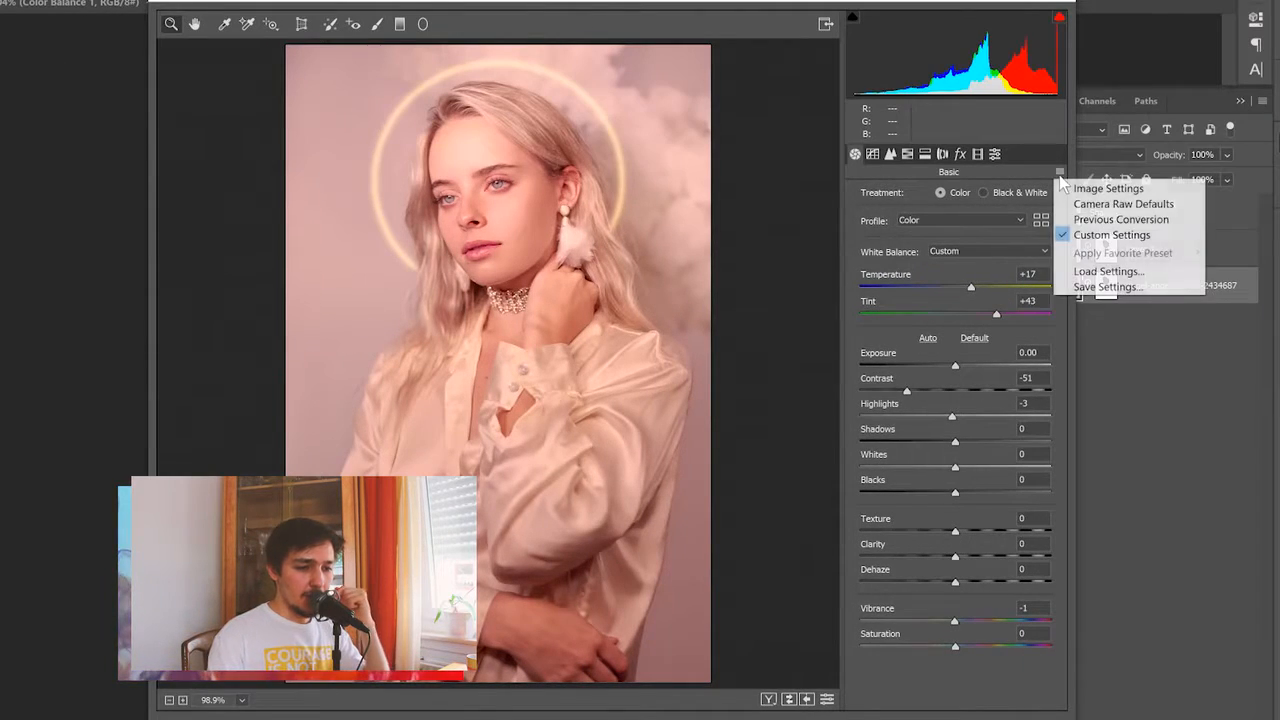
pyautogui.click(1092, 274)
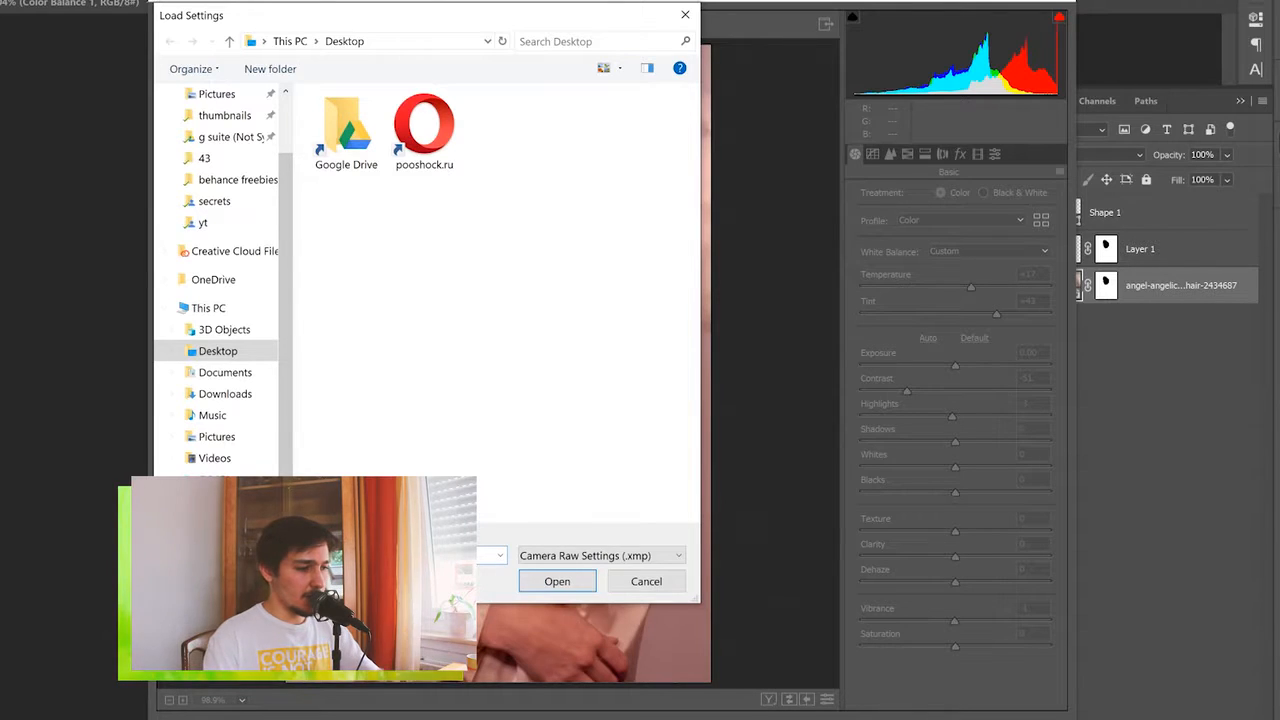
pyautogui.hotkey('alt', 'Tab')
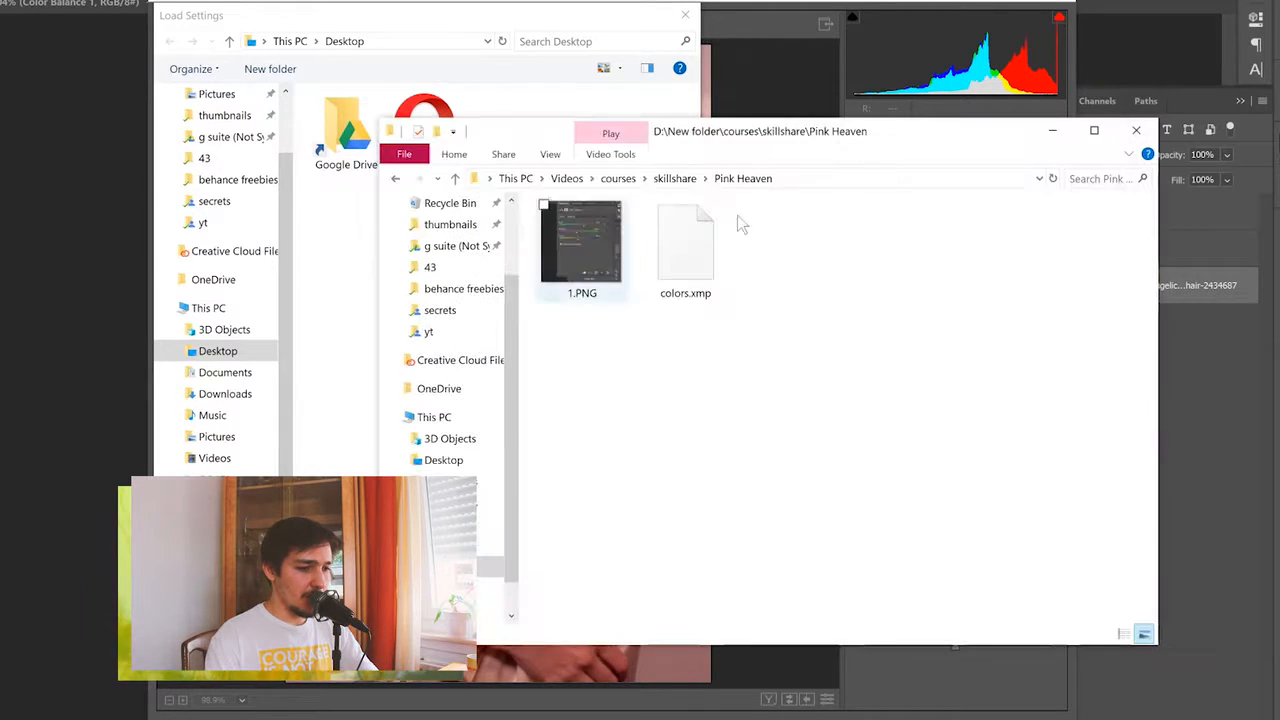
pyautogui.click(499, 41)
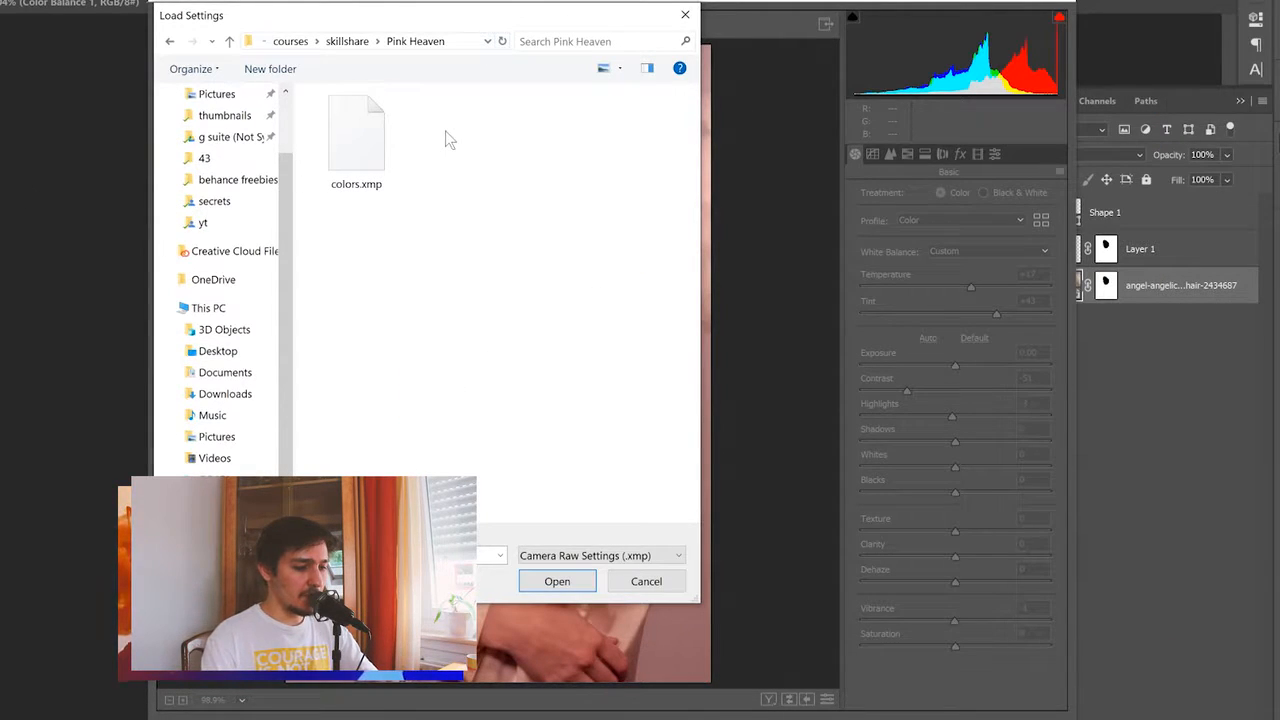
pyautogui.click(360, 145)
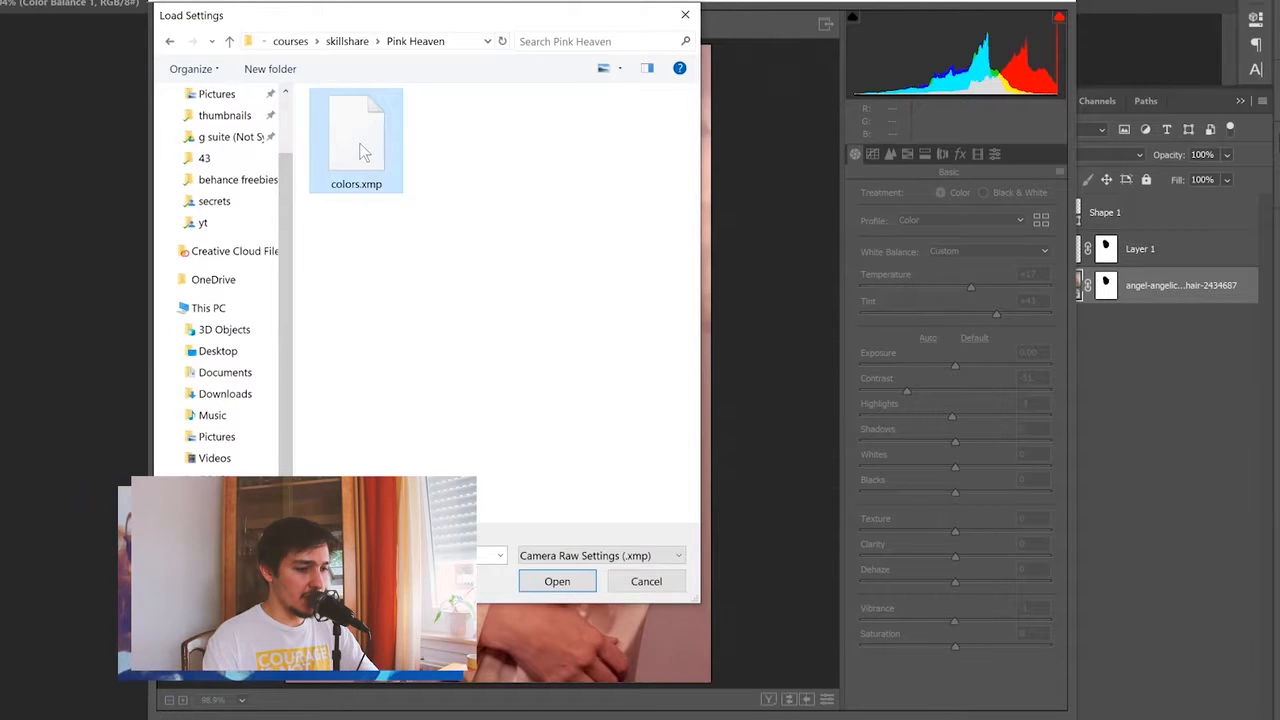
pyautogui.click(560, 581)
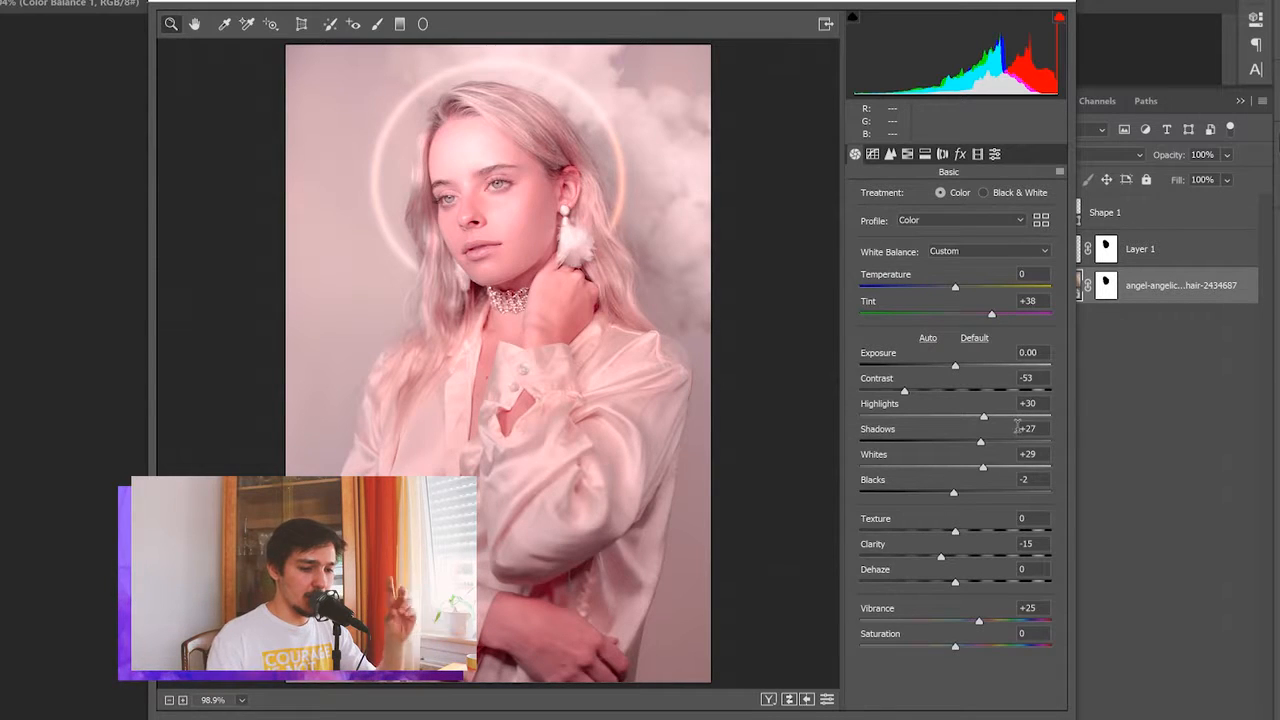
pyautogui.click(907, 154)
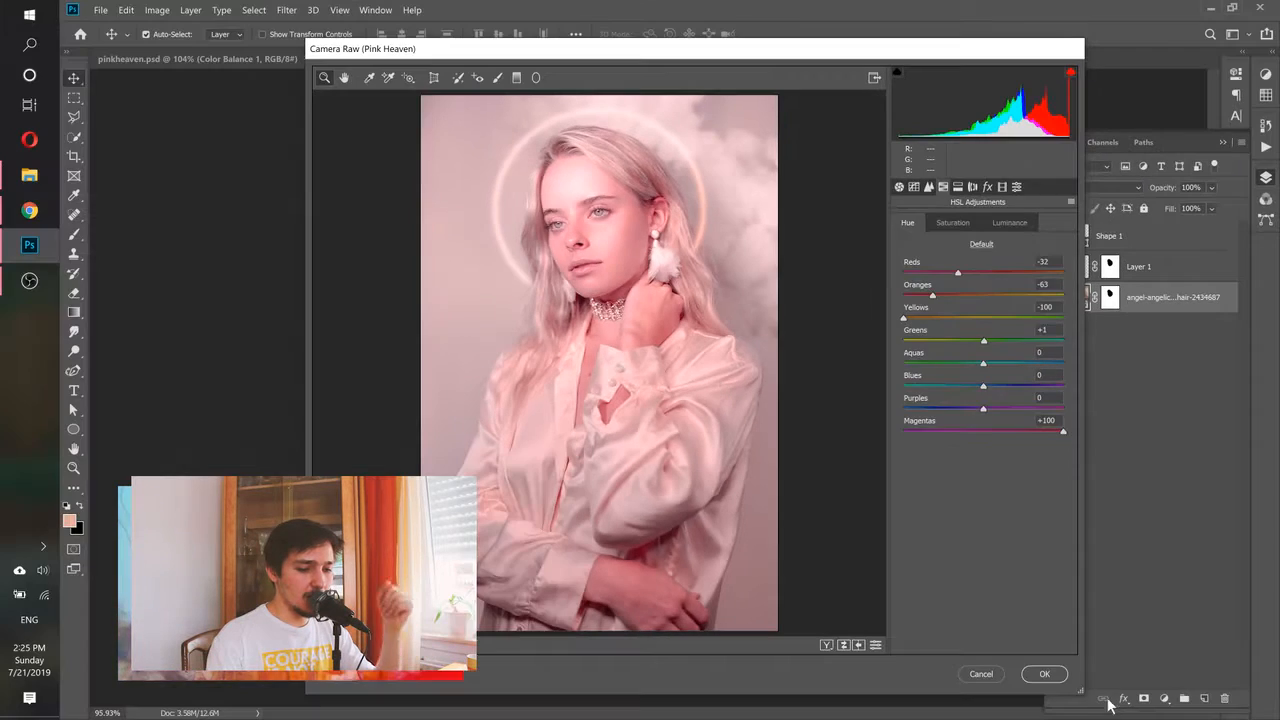
pyautogui.click(1044, 673)
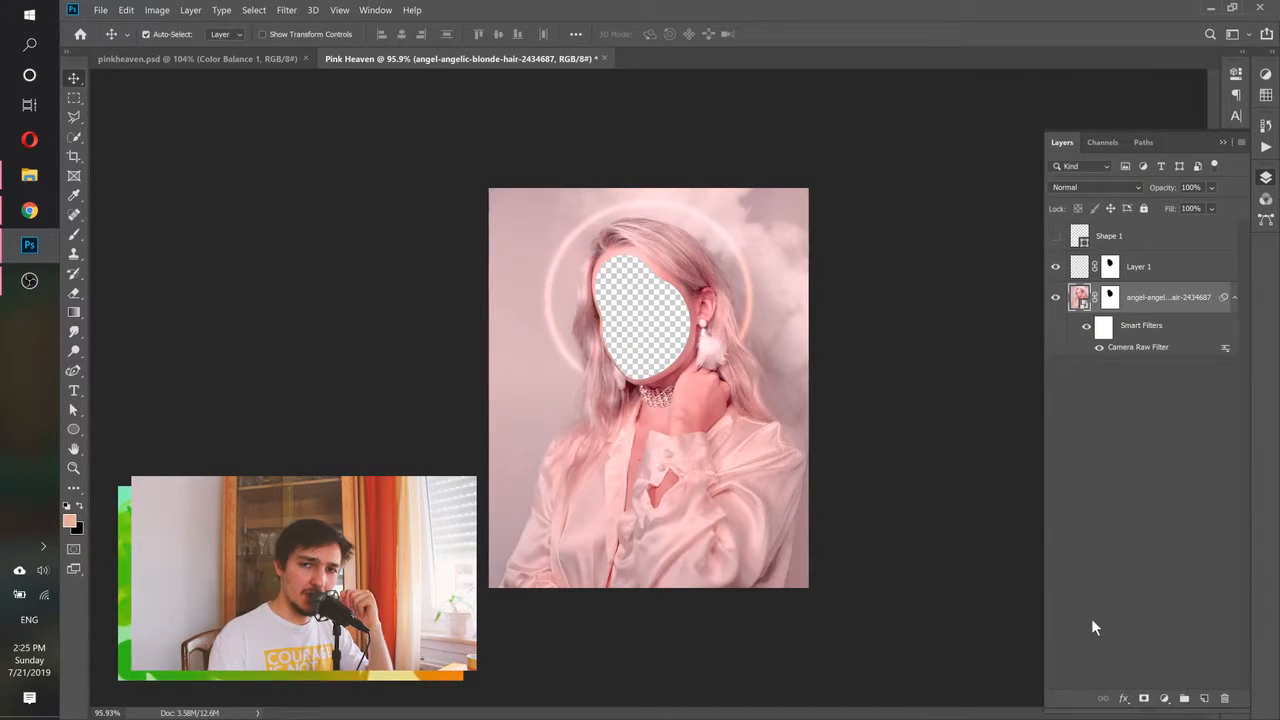
# Inspect the edge of the face cutout and delete the Camera Raw smart filter from the portrait layer.
pyautogui.moveTo(650, 390); pyautogui.dragTo(687, 331)
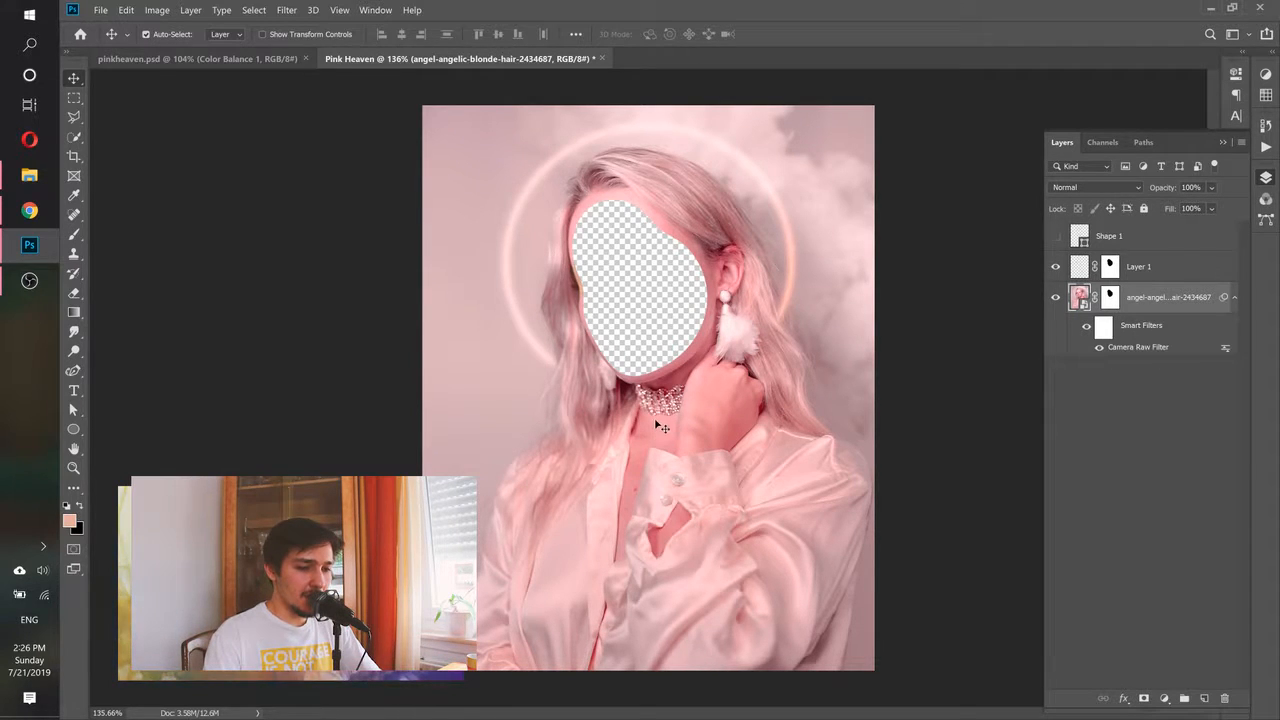
pyautogui.moveTo(568, 278); pyautogui.dragTo(645, 278)
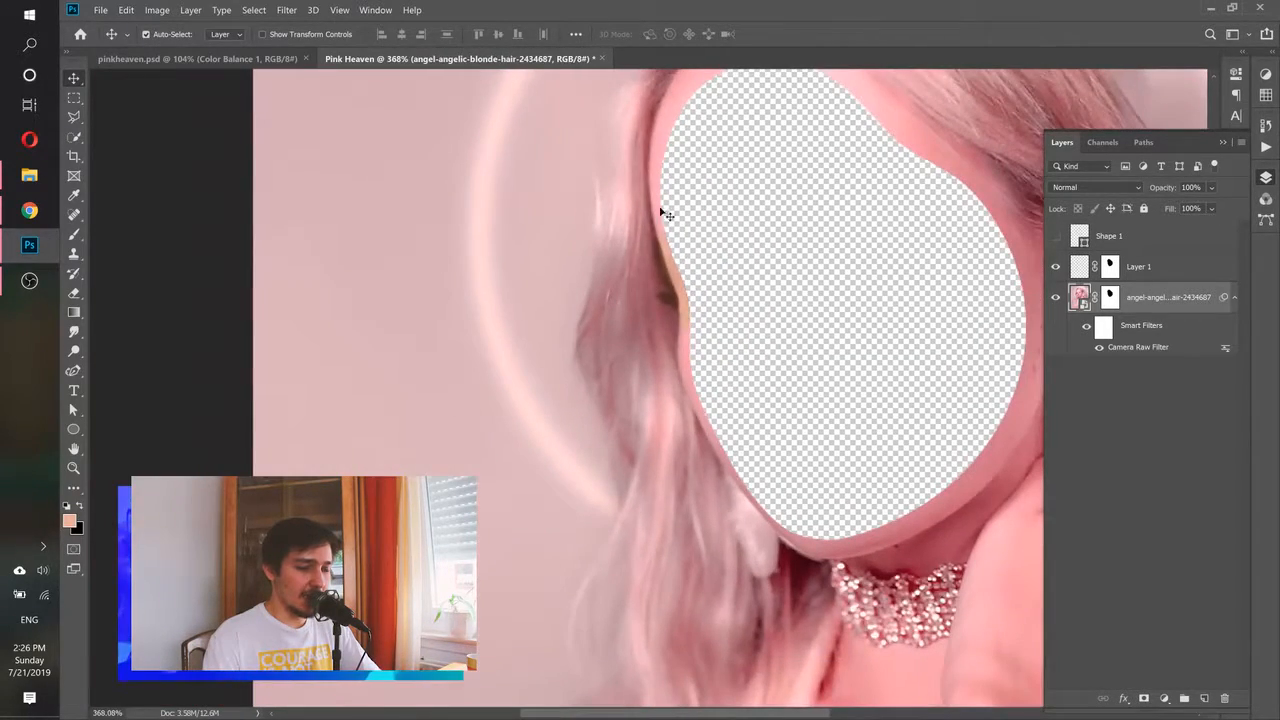
pyautogui.moveTo(837, 271); pyautogui.dragTo(734, 277)
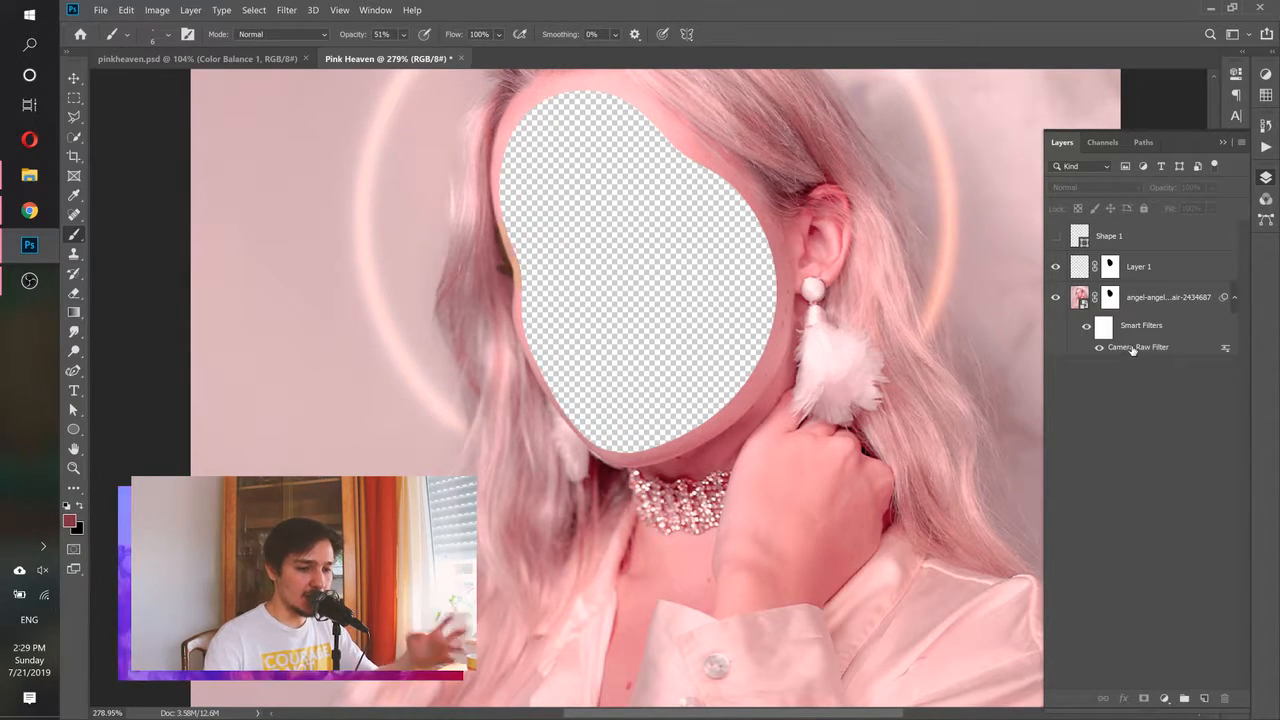
pyautogui.moveTo(1236, 638); pyautogui.dragTo(1228, 695)
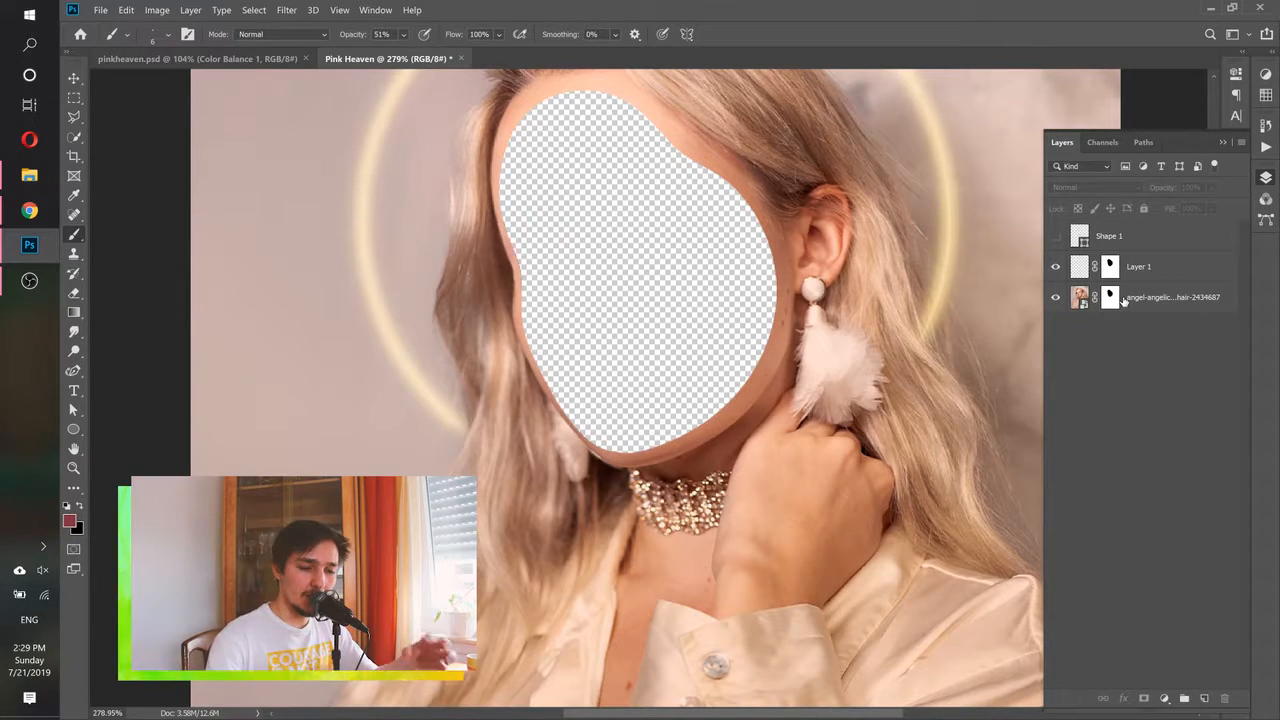
# Combine Layer 1 and the angel-angelic-blonde-hair layer into a single smart object and check it by toggling its visibility.
pyautogui.click(1158, 301)
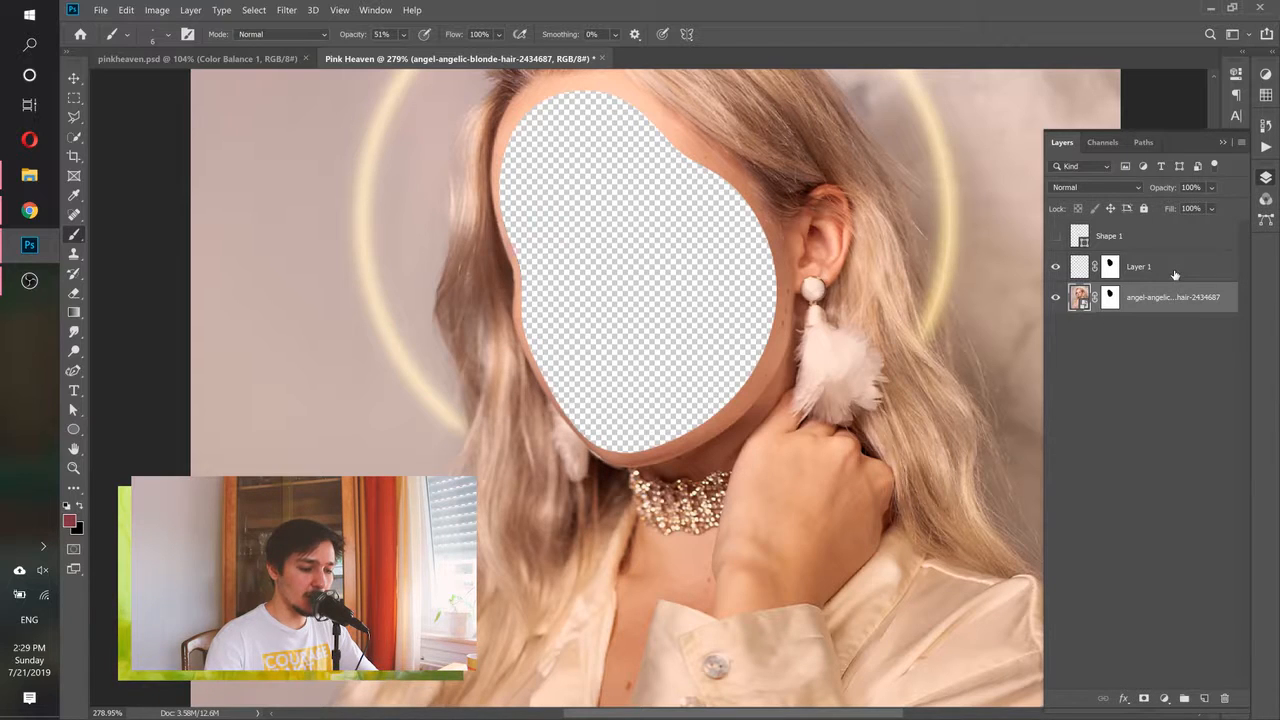
pyautogui.click(1173, 273)
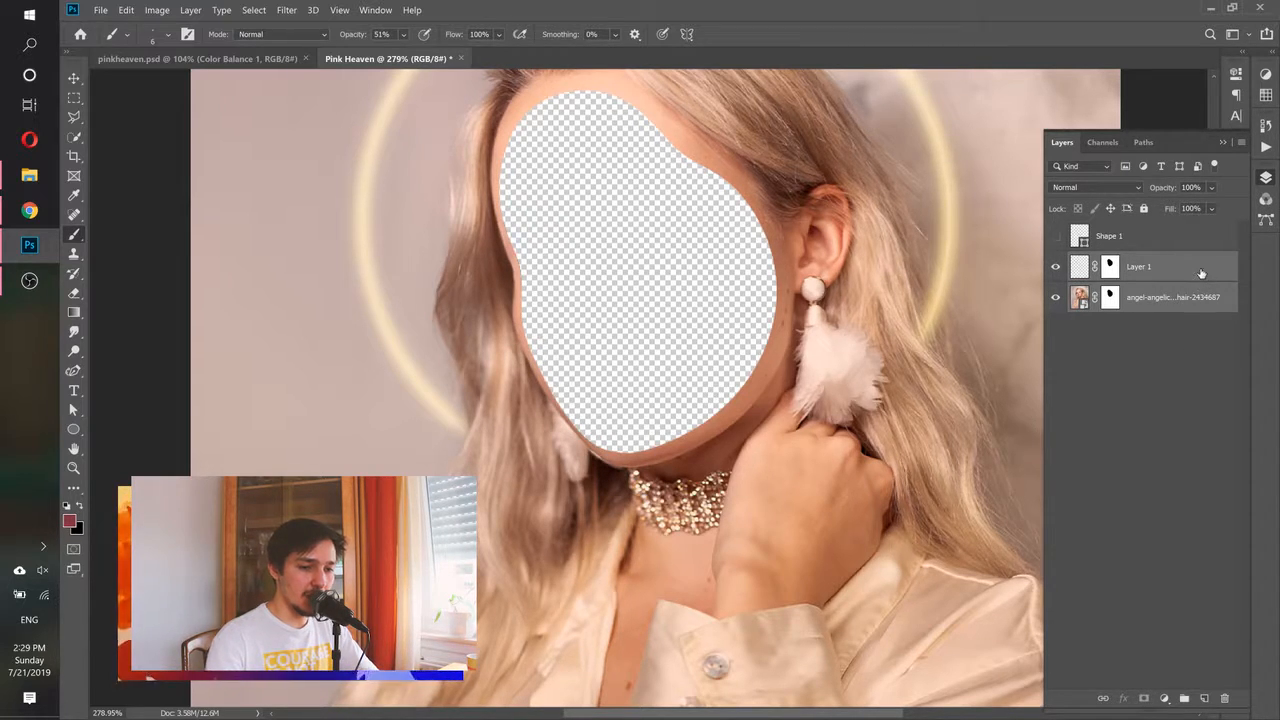
pyautogui.rightClick(1201, 273)
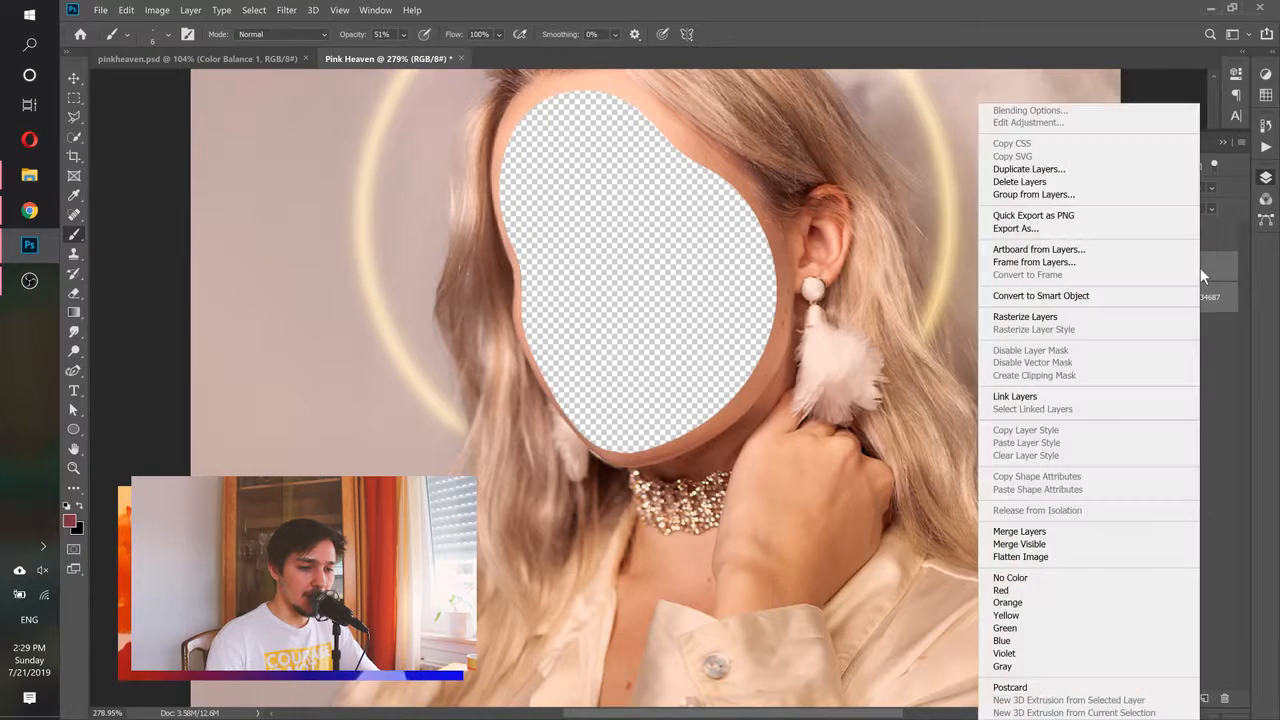
pyautogui.click(1068, 296)
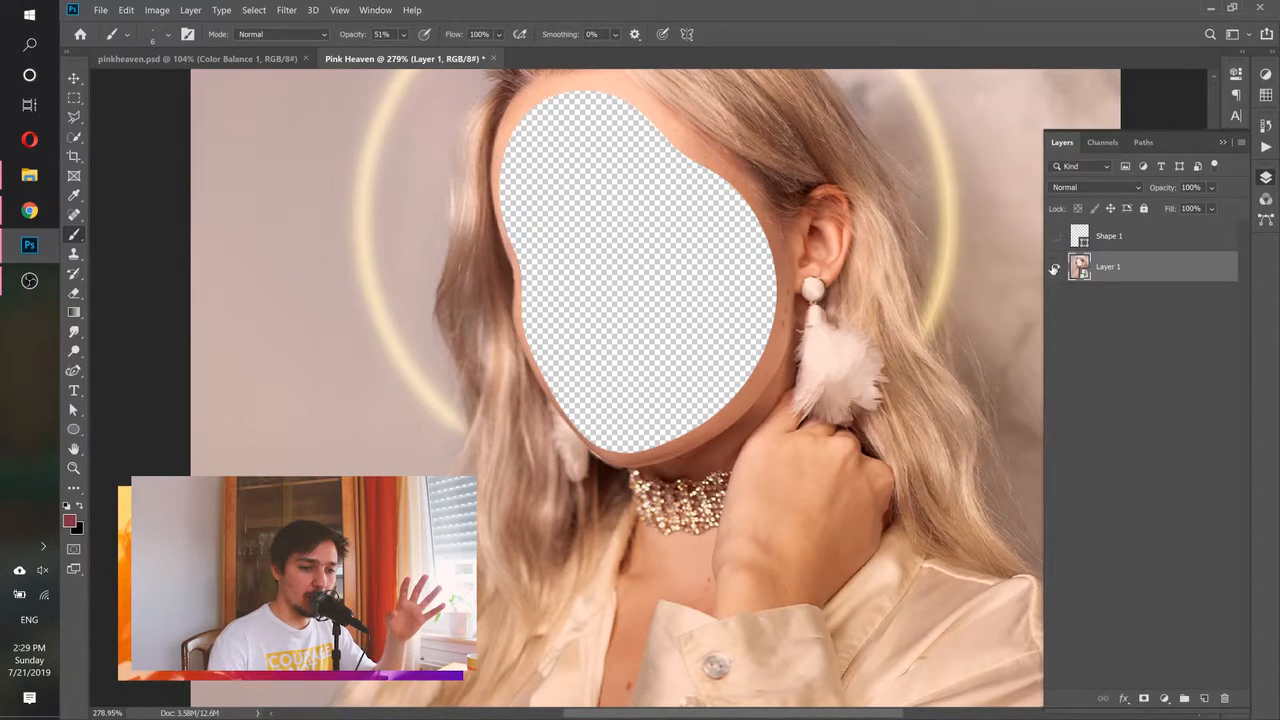
pyautogui.click(1054, 267)
pyautogui.click(1054, 267)
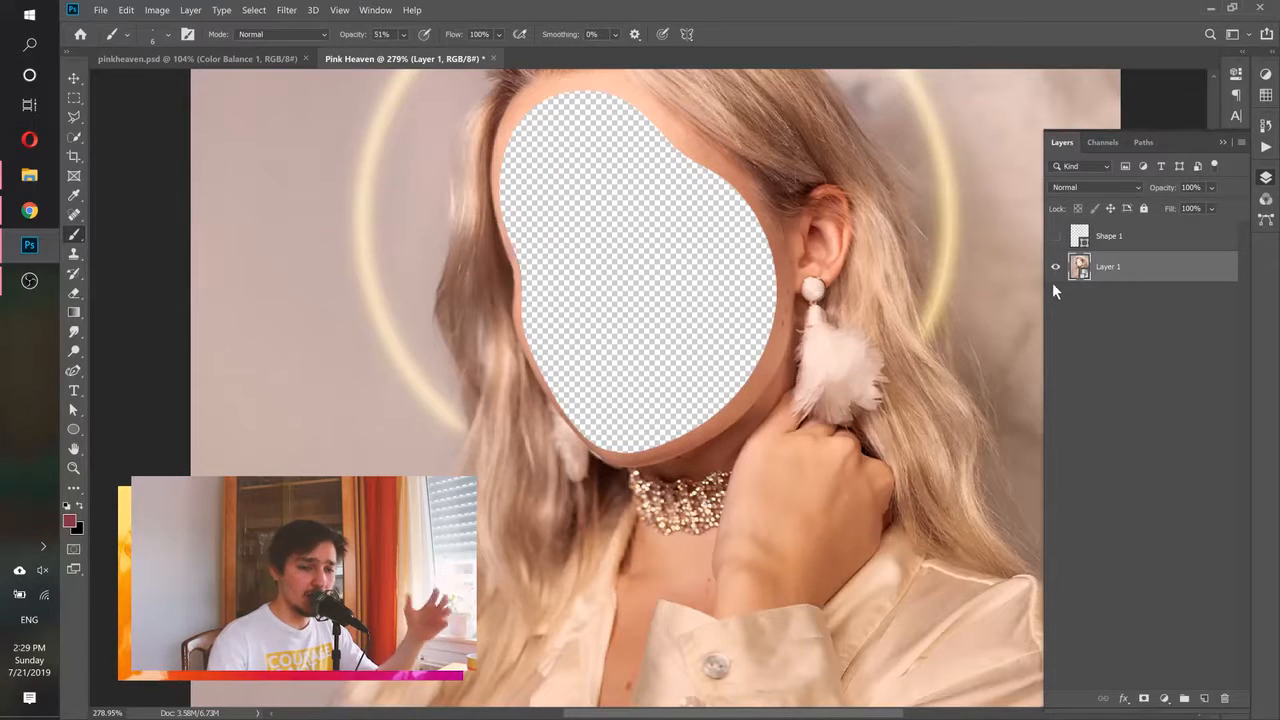
# Apply a Camera Raw filter with the Previous Conversion settings to the combined smart object and check the portrait.
pyautogui.click(288, 12)
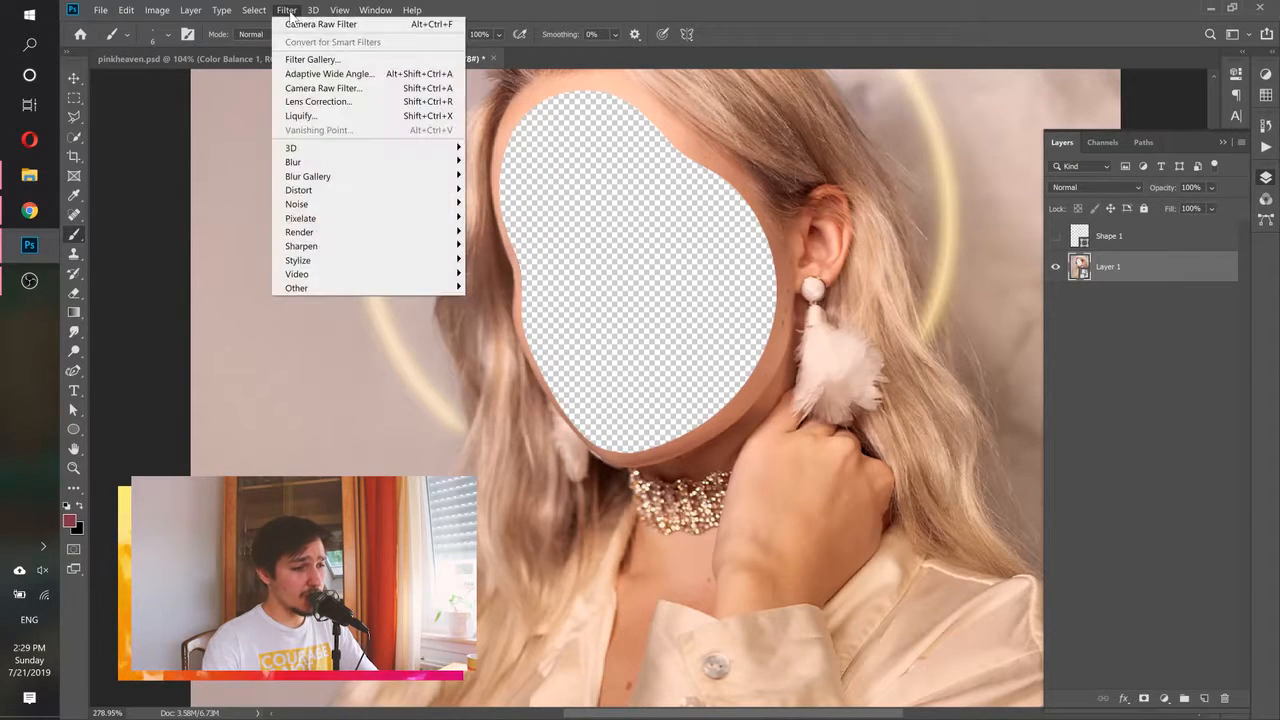
pyautogui.click(300, 88)
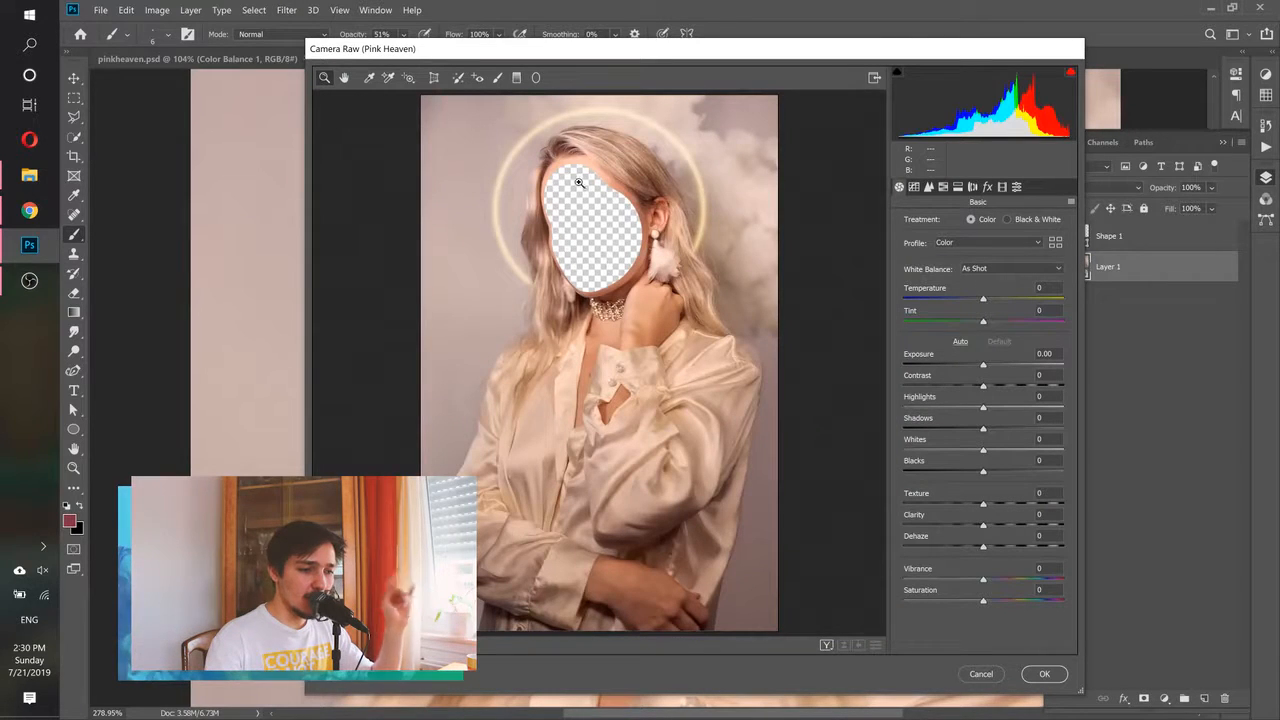
pyautogui.click(1071, 202)
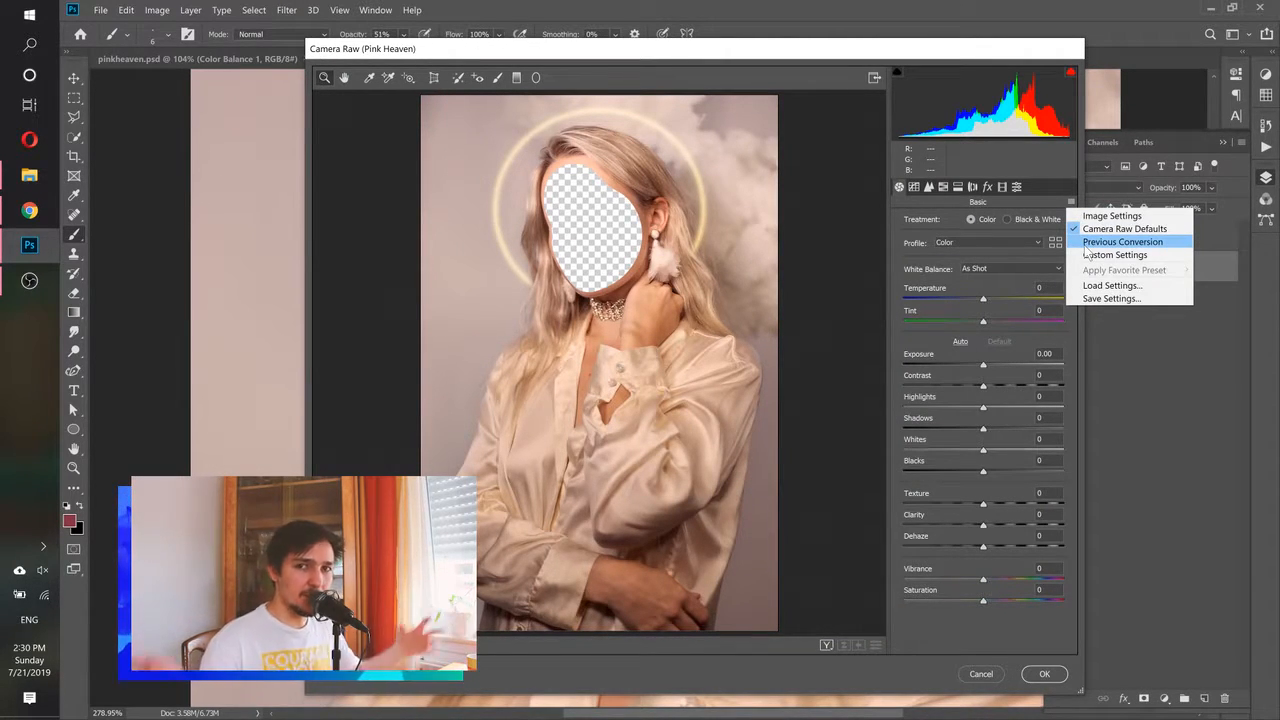
pyautogui.click(1110, 242)
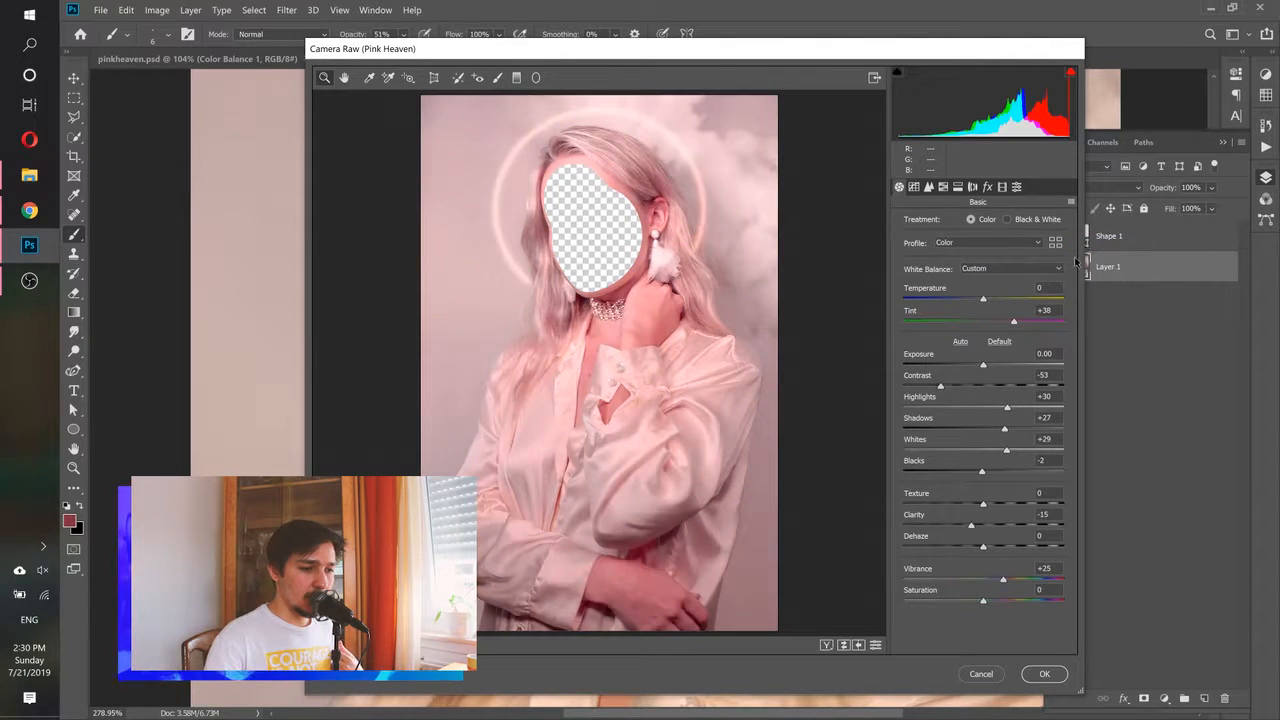
pyautogui.click(1044, 674)
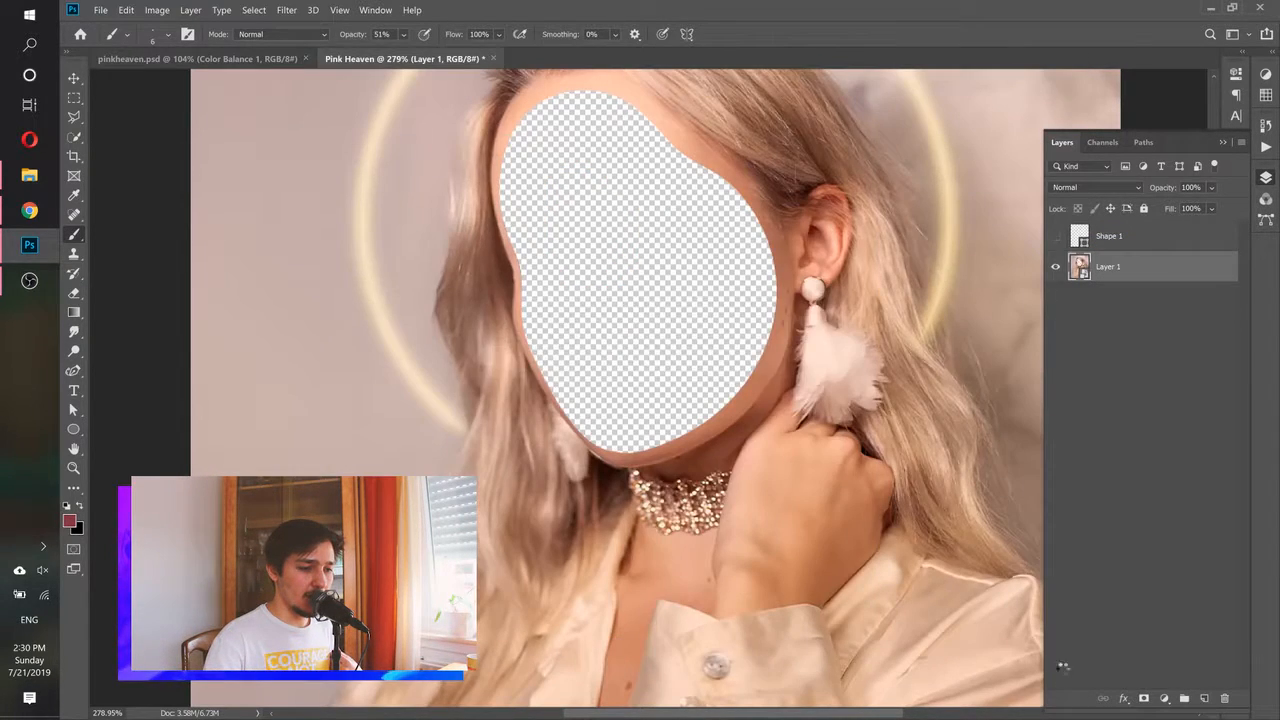
pyautogui.scroll(-5, 698, 305)
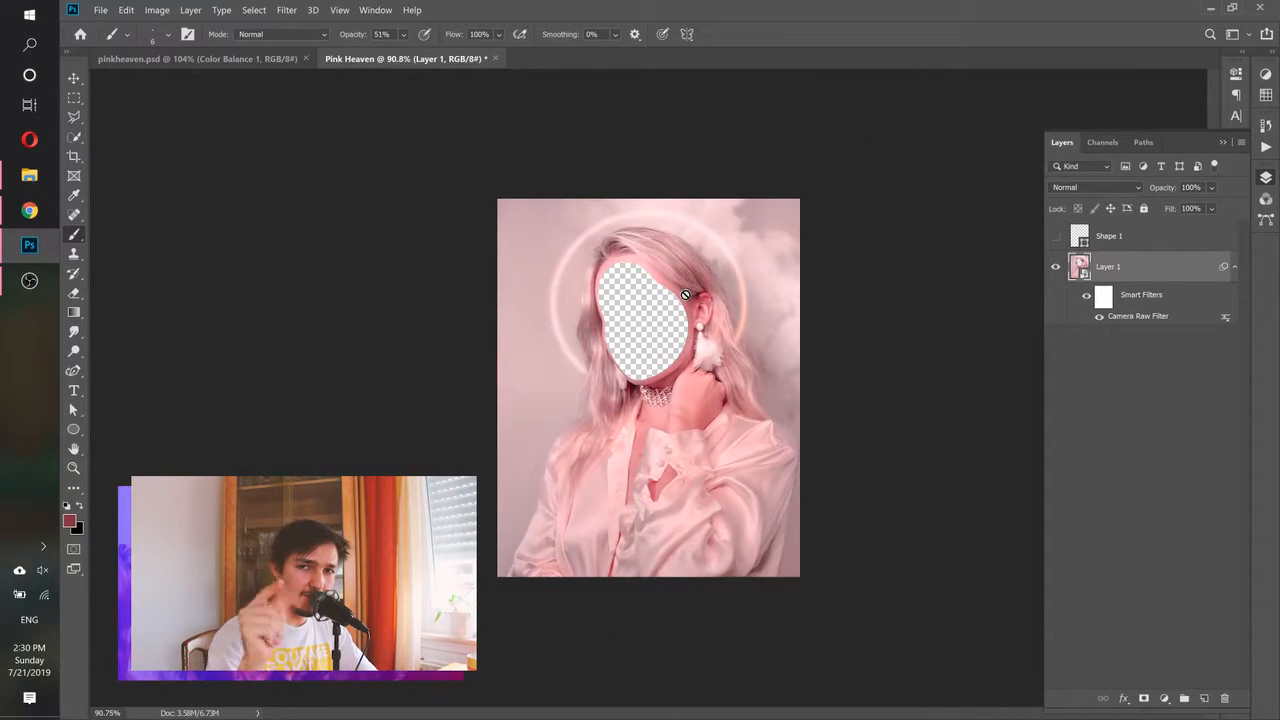
pyautogui.press('v')
pyautogui.scroll(3, 686, 295)
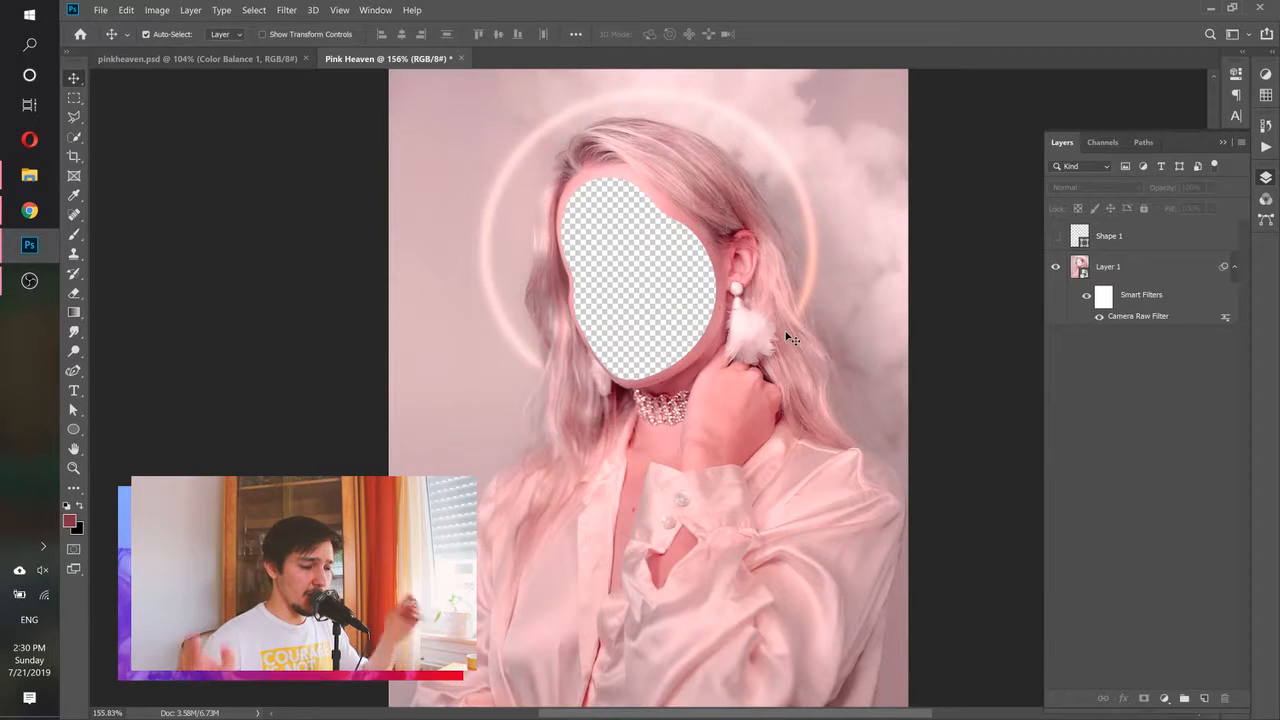